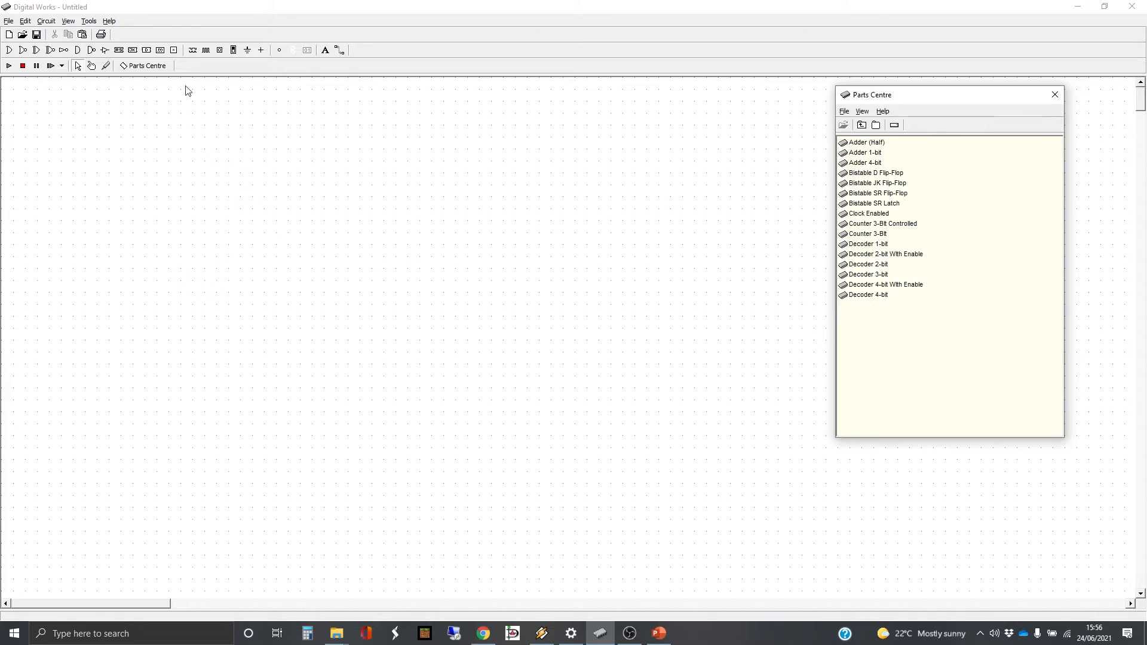
# Place two tag devices side by side near the upper-left of the circuit canvas
pyautogui.click(175, 51)
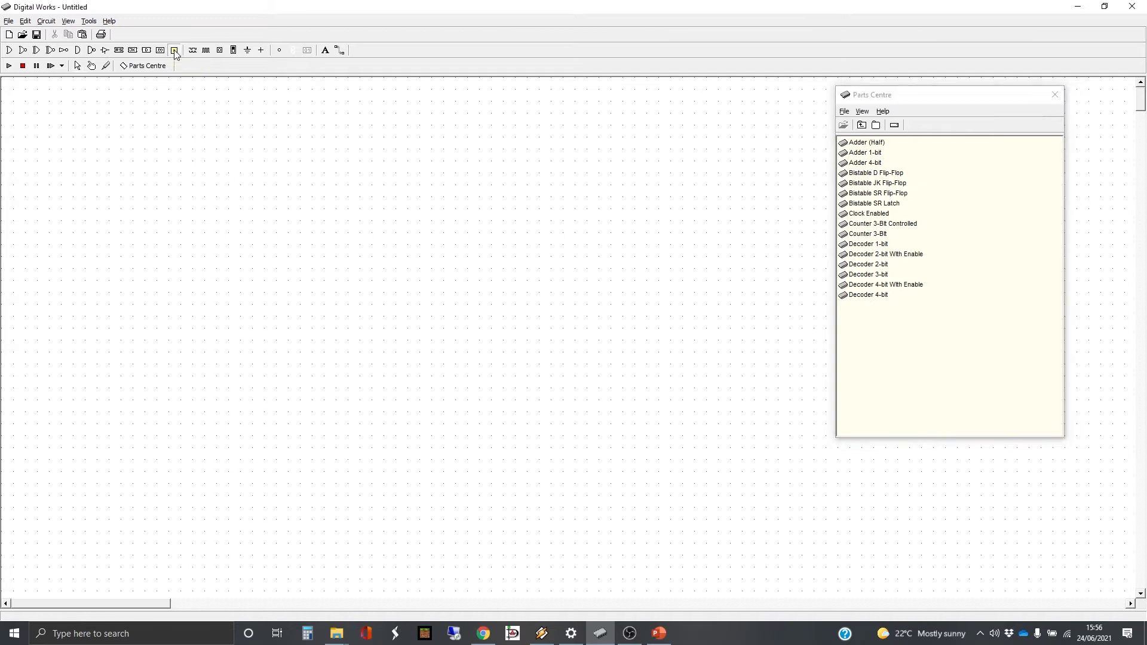
pyautogui.click(120, 113)
pyautogui.click(160, 113)
# Add a 10-point text annotation reading A1 above the first of the two tags
pyautogui.click(326, 52)
pyautogui.click(118, 104)
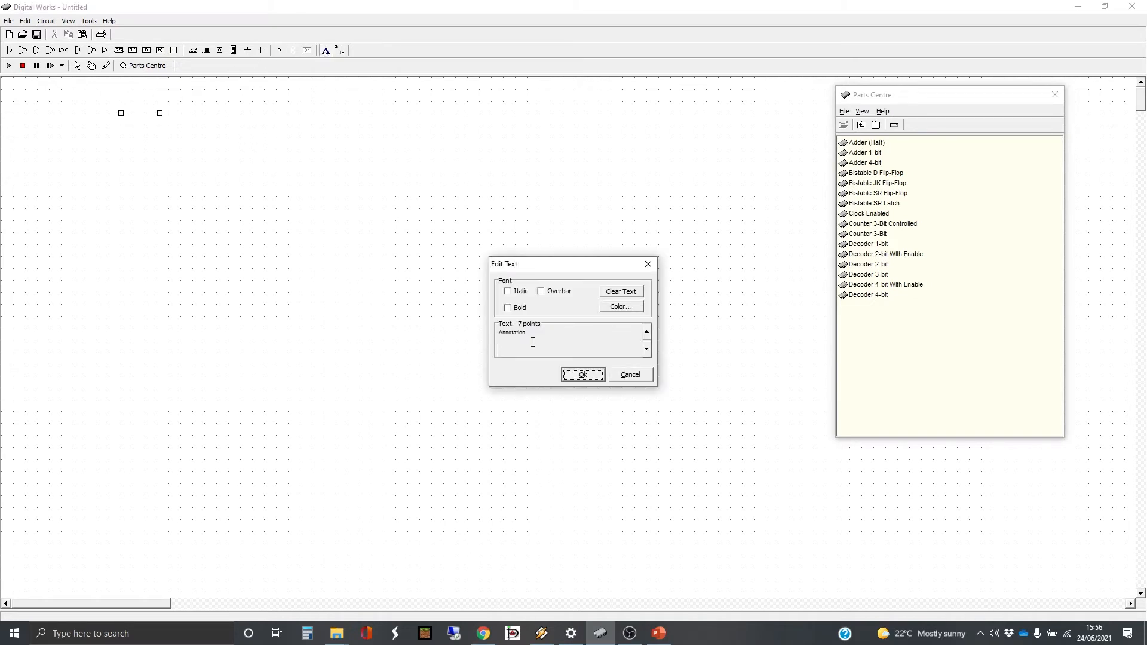
pyautogui.click(646, 332)
pyautogui.click(646, 331)
pyautogui.click(646, 332)
pyautogui.moveTo(556, 336); pyautogui.dragTo(472, 335)
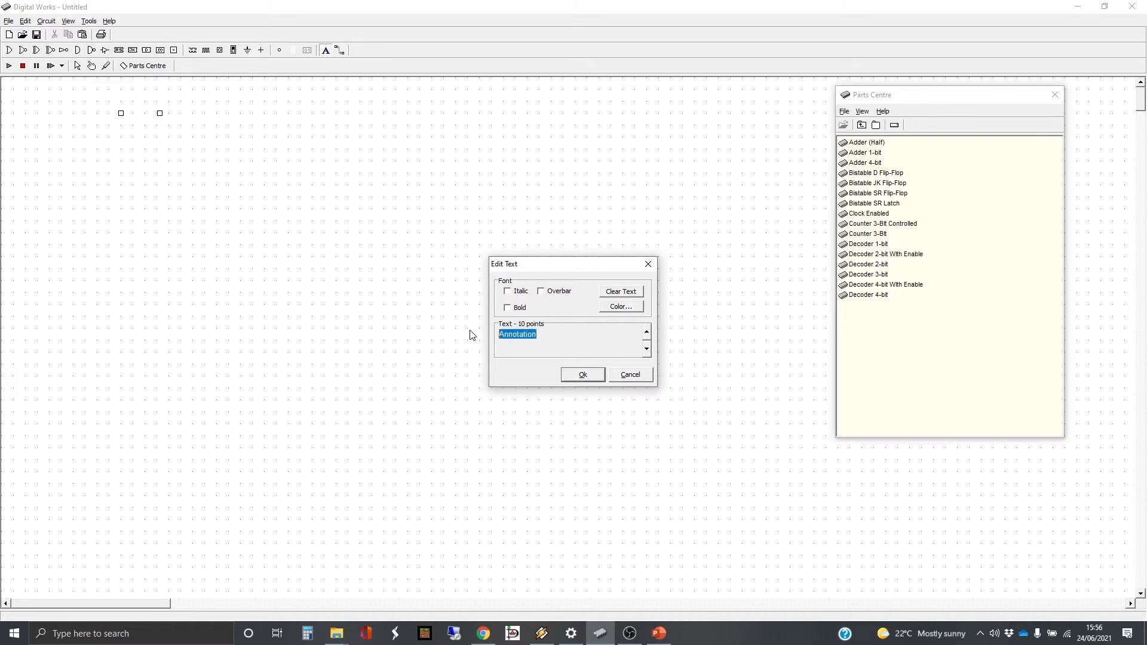
pyautogui.write('A1')
pyautogui.click(583, 375)
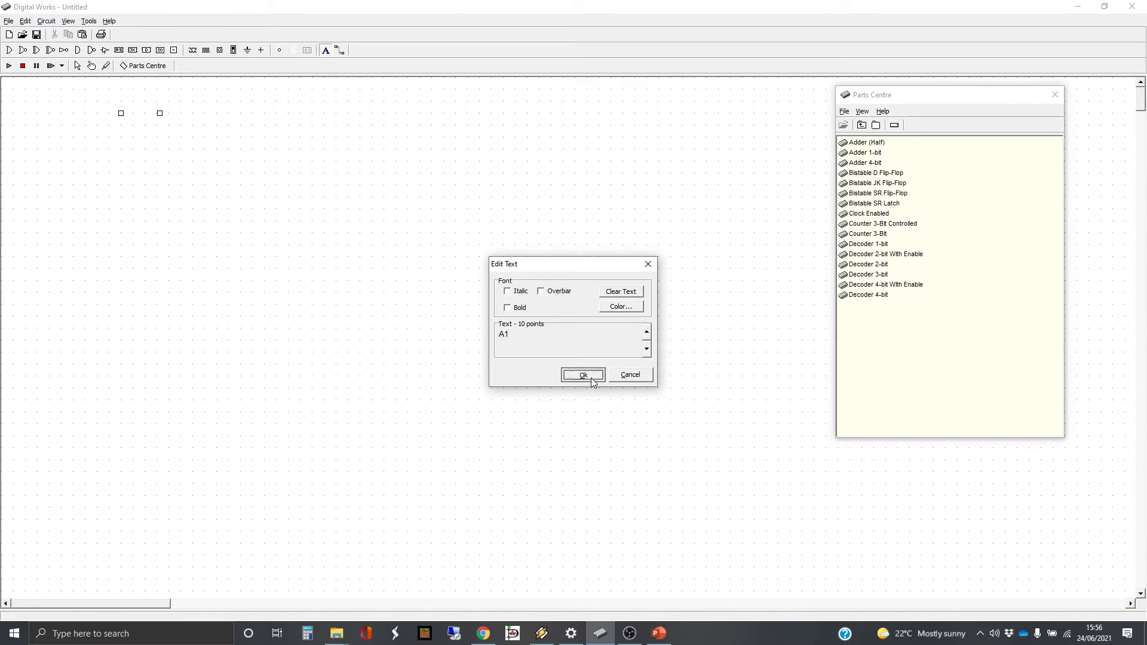
# Add the text annotation A0 above the second tag
pyautogui.click(332, 53)
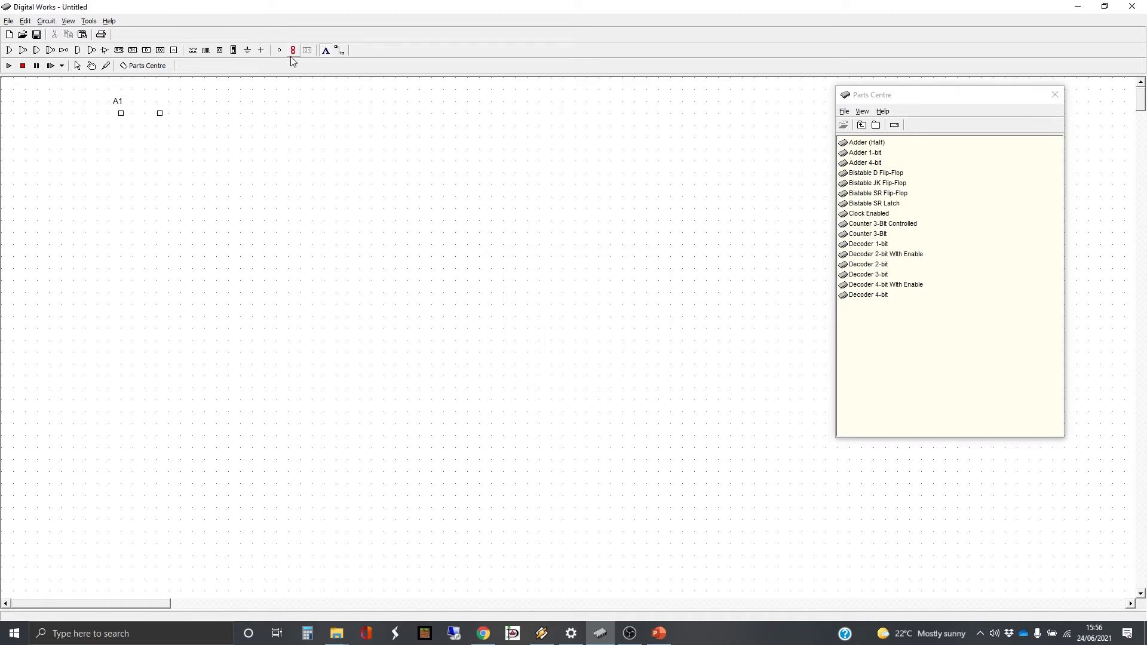
pyautogui.click(160, 107)
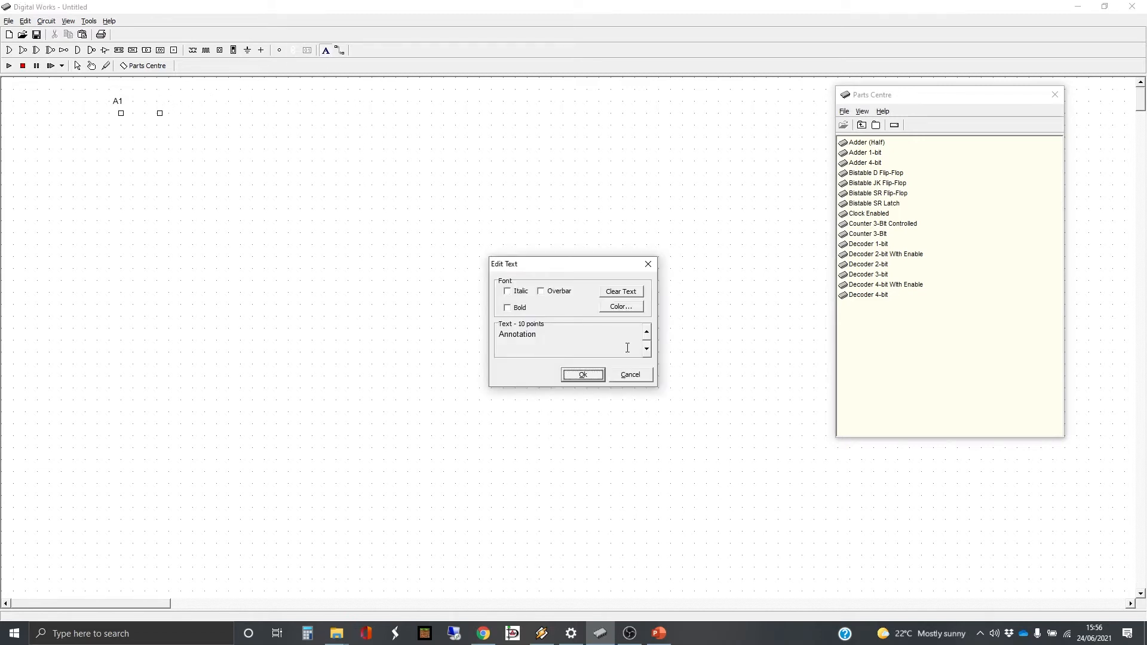
pyautogui.moveTo(580, 341); pyautogui.dragTo(481, 326)
pyautogui.write('A0')
pyautogui.click(582, 374)
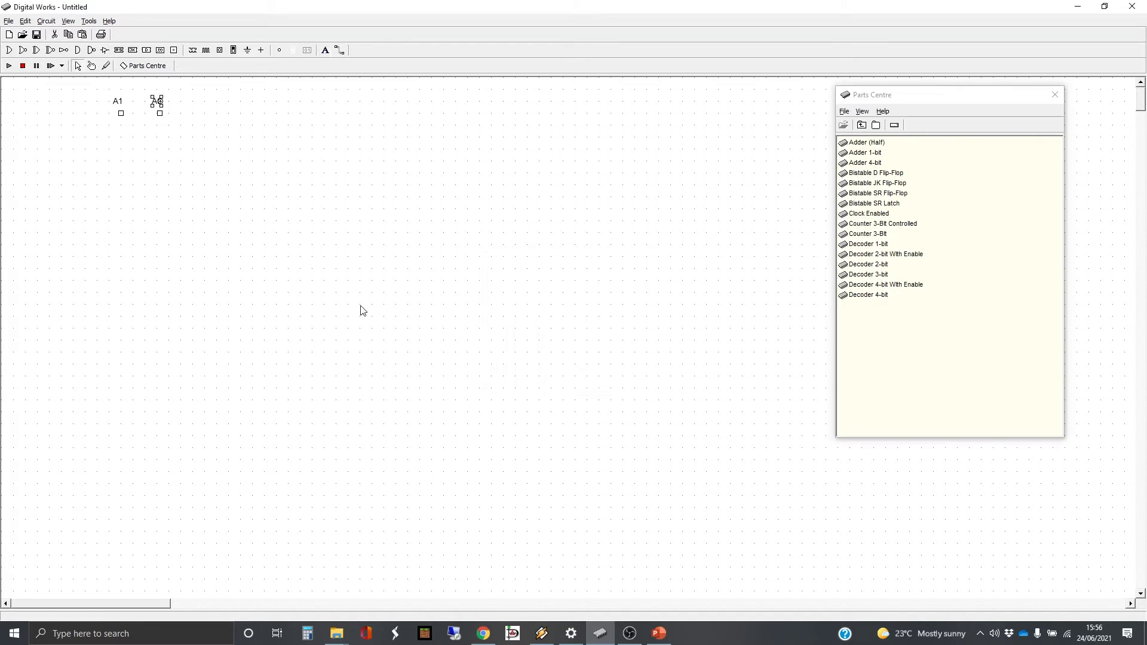
pyautogui.click(275, 203)
# Place a third tag below the A1 and A0 pair and add the label Output directly beneath it
pyautogui.click(173, 50)
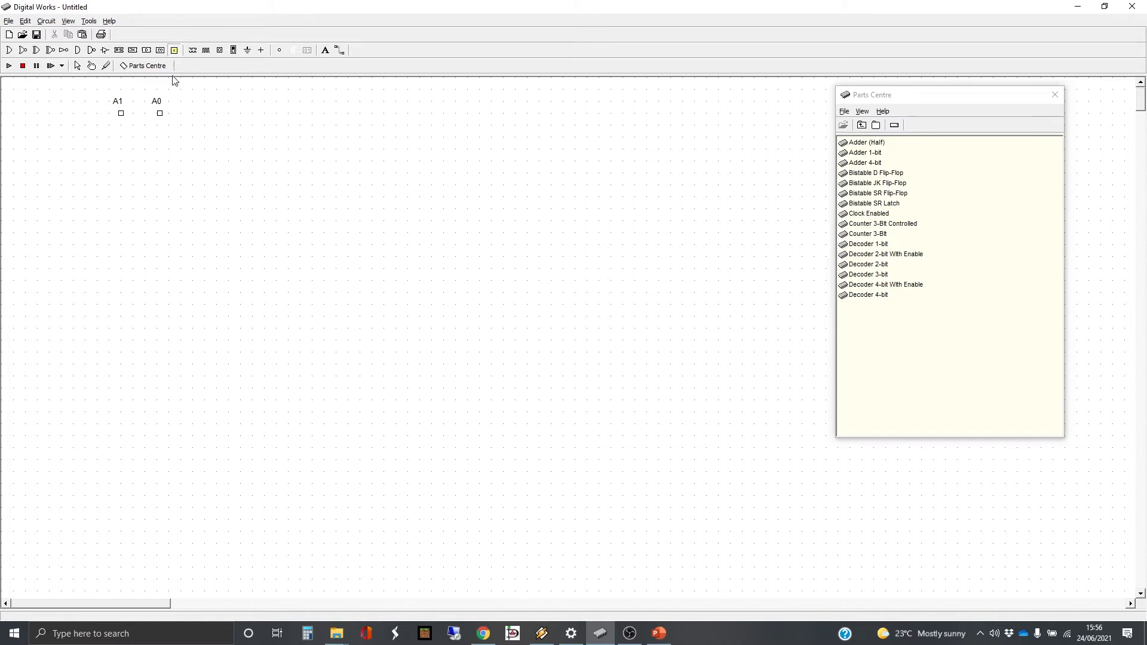
pyautogui.click(144, 209)
pyautogui.click(339, 50)
pyautogui.click(326, 51)
pyautogui.click(132, 239)
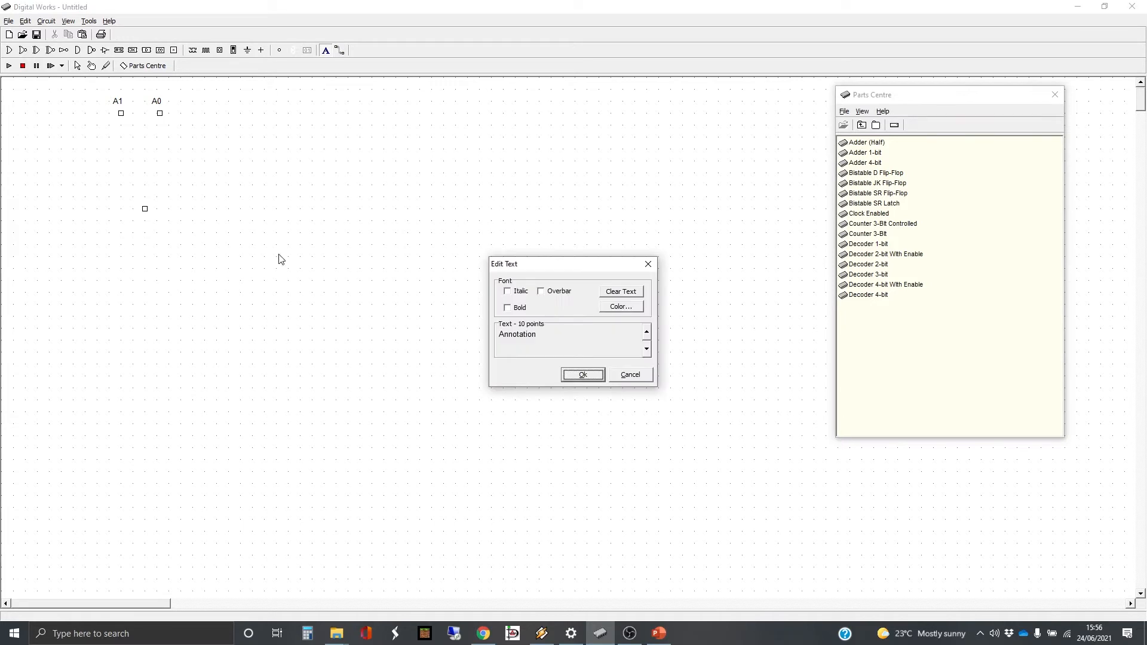
pyautogui.doubleClick(545, 333)
pyautogui.write('Output')
pyautogui.click(582, 375)
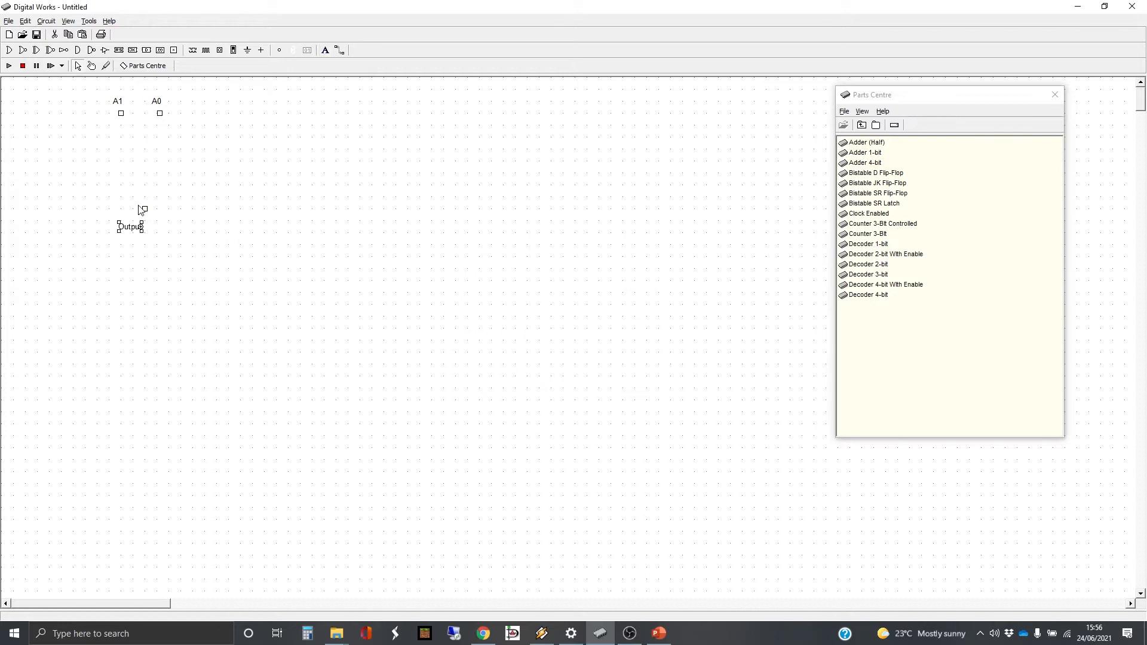
pyautogui.moveTo(126, 235); pyautogui.dragTo(137, 228)
pyautogui.click(209, 181)
# Place a fourth tag to the left of the other tags and add the label Control just above it
pyautogui.click(174, 50)
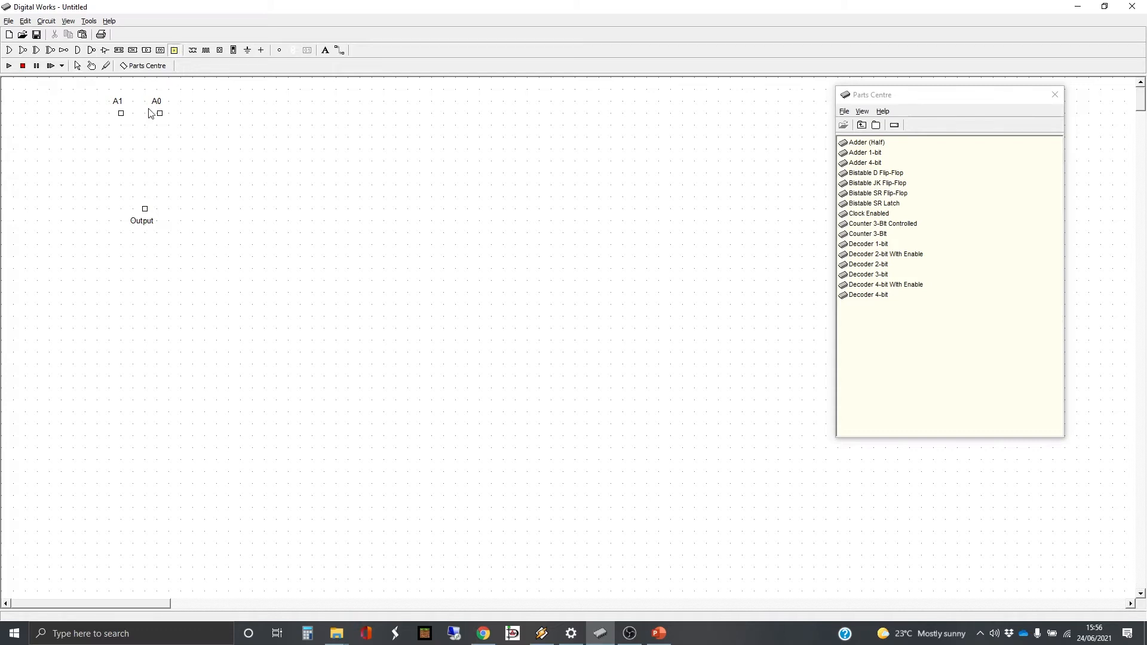
pyautogui.click(72, 161)
pyautogui.click(326, 49)
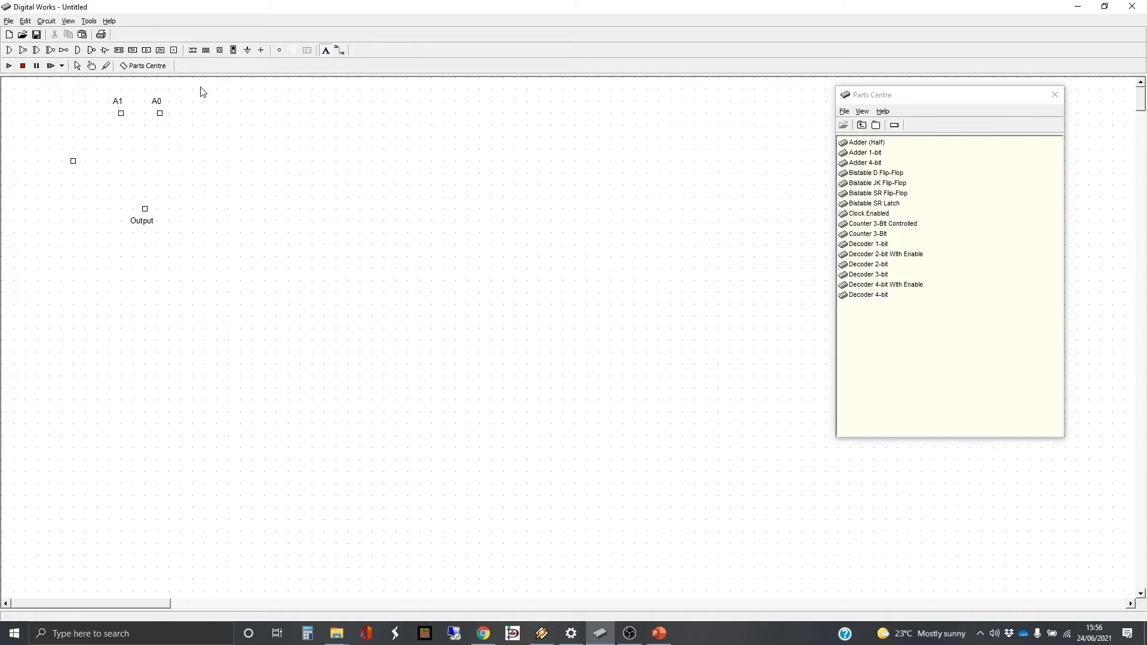
pyautogui.click(51, 150)
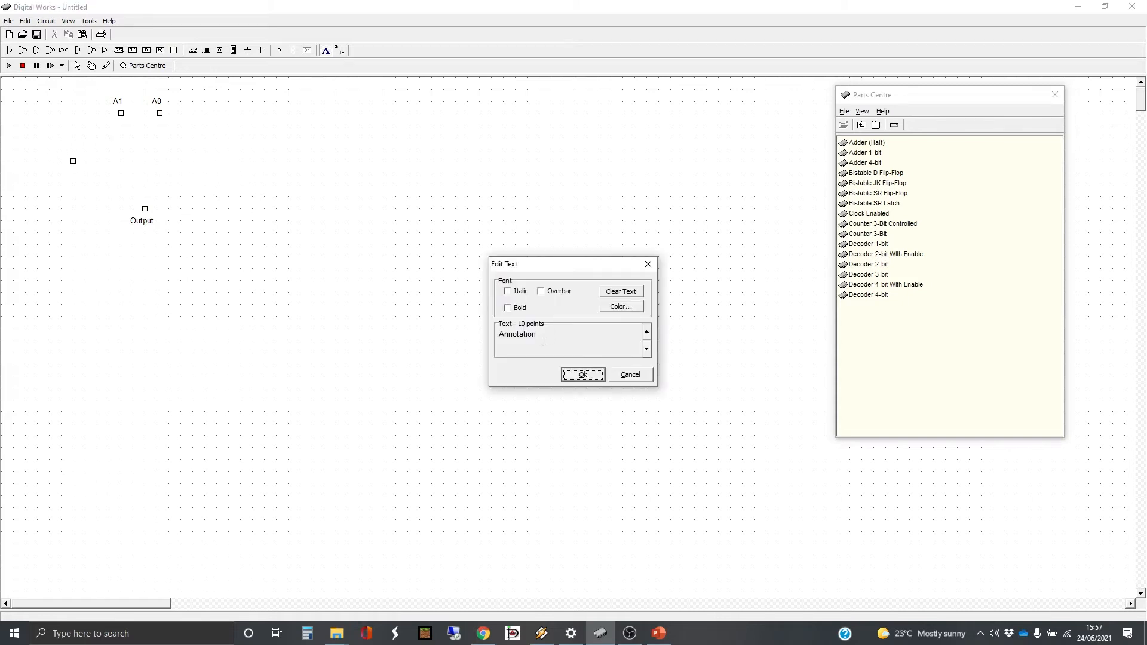
pyautogui.doubleClick(532, 334)
pyautogui.write('Control')
pyautogui.click(591, 377)
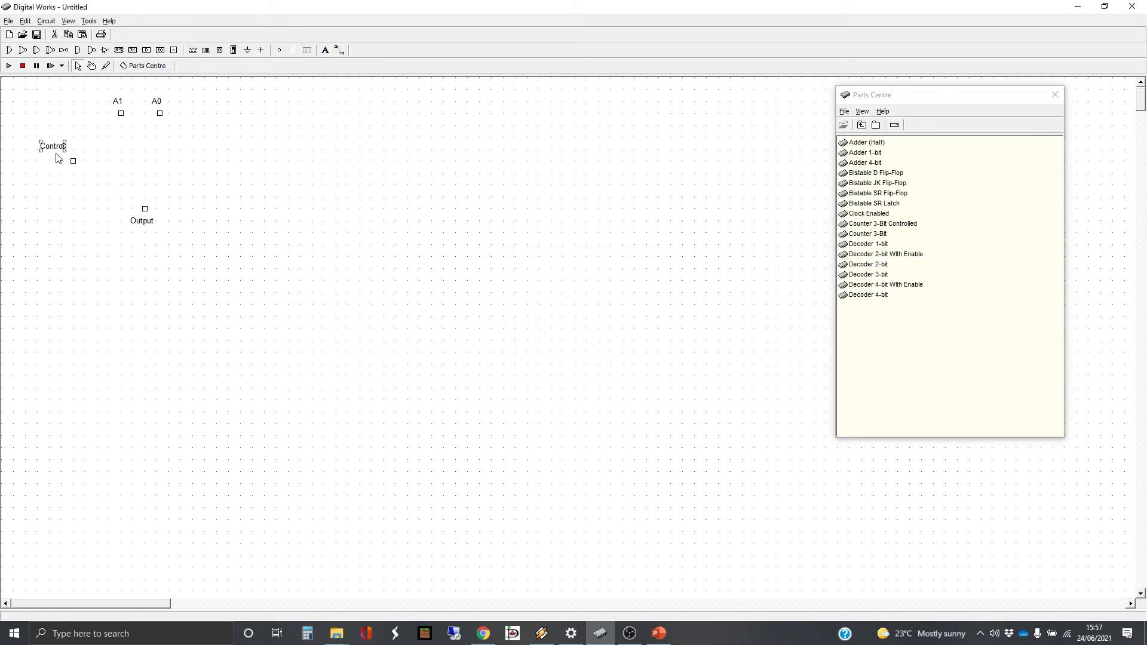
pyautogui.moveTo(51, 147); pyautogui.dragTo(64, 151)
pyautogui.click(178, 151)
# Move the Output tag and its label further down, and shift the labelled A1 and A0 tags to the right
pyautogui.moveTo(112, 192); pyautogui.dragTo(195, 247)
pyautogui.moveTo(145, 217); pyautogui.dragTo(166, 258)
pyautogui.moveTo(101, 95); pyautogui.dragTo(194, 112)
pyautogui.moveTo(195, 113); pyautogui.dragTo(195, 110)
pyautogui.click(252, 136)
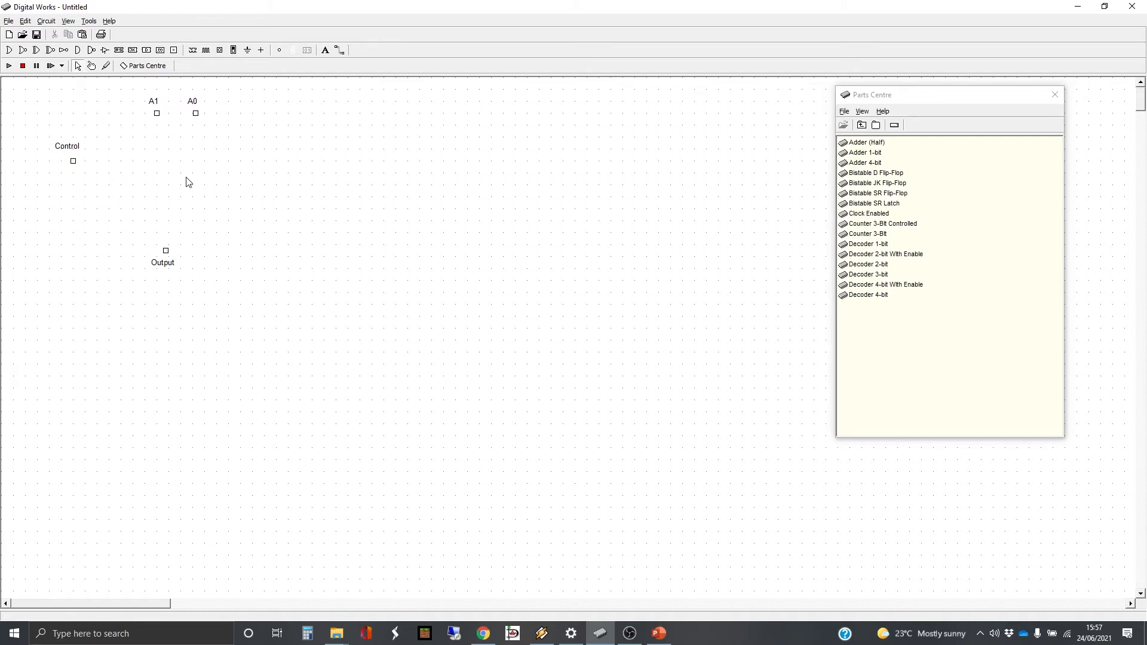
# Place a NOT gate to the lower right of the Control tag and wire Control to its input
pyautogui.click(64, 50)
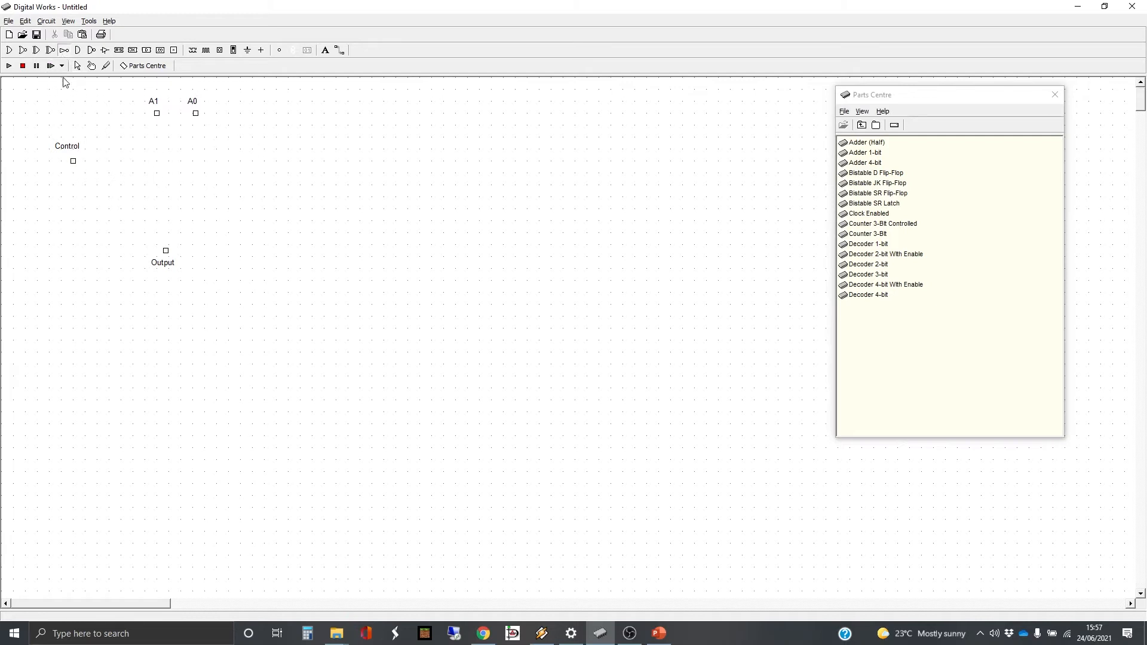
pyautogui.click(107, 161)
pyautogui.moveTo(101, 162); pyautogui.dragTo(97, 177)
pyautogui.click(339, 50)
pyautogui.moveTo(73, 161); pyautogui.dragTo(94, 172)
# Place an AND gate below the A1 tag and position a copy of it below the A0 tag
pyautogui.click(77, 52)
pyautogui.click(154, 156)
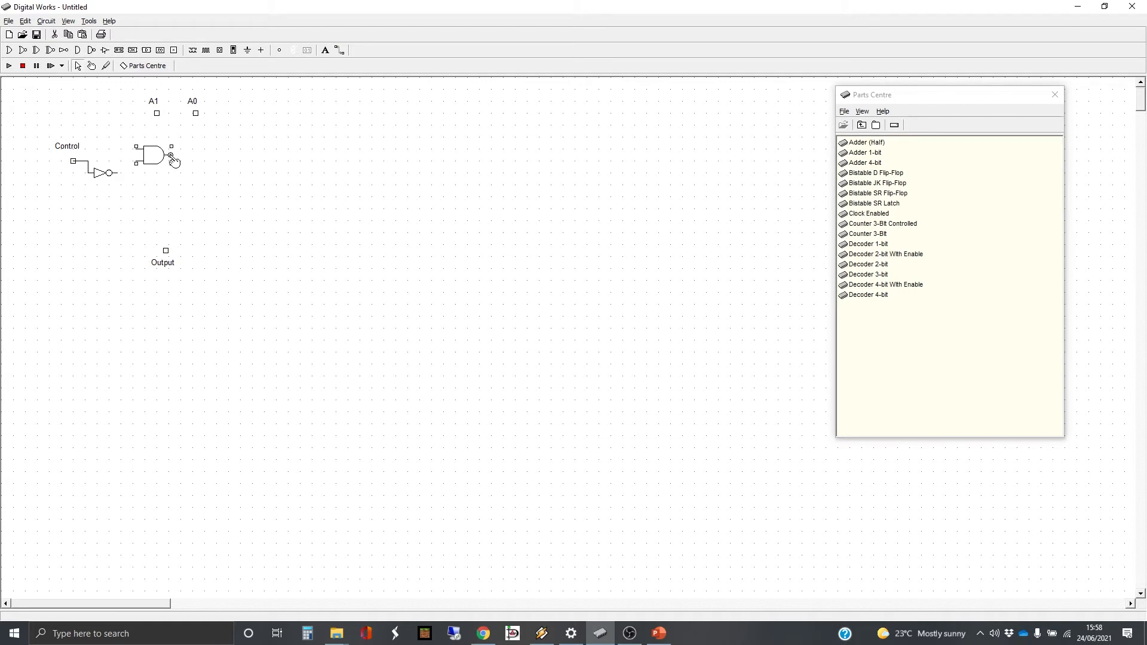
pyautogui.moveTo(170, 160)
pyautogui.mouseDown()
pyautogui.moveTo(169, 183)
pyautogui.moveTo(156, 187)
pyautogui.moveTo(167, 166)
pyautogui.mouseUp()
pyautogui.hotkey('ctrl', 'c')
pyautogui.hotkey('ctrl', 'v')
pyautogui.moveTo(178, 180); pyautogui.dragTo(202, 166)
# Wire A1 and A0 to their AND gates, with Control feeding the A1 gate and the NOT output feeding the A0 gate
pyautogui.click(326, 52)
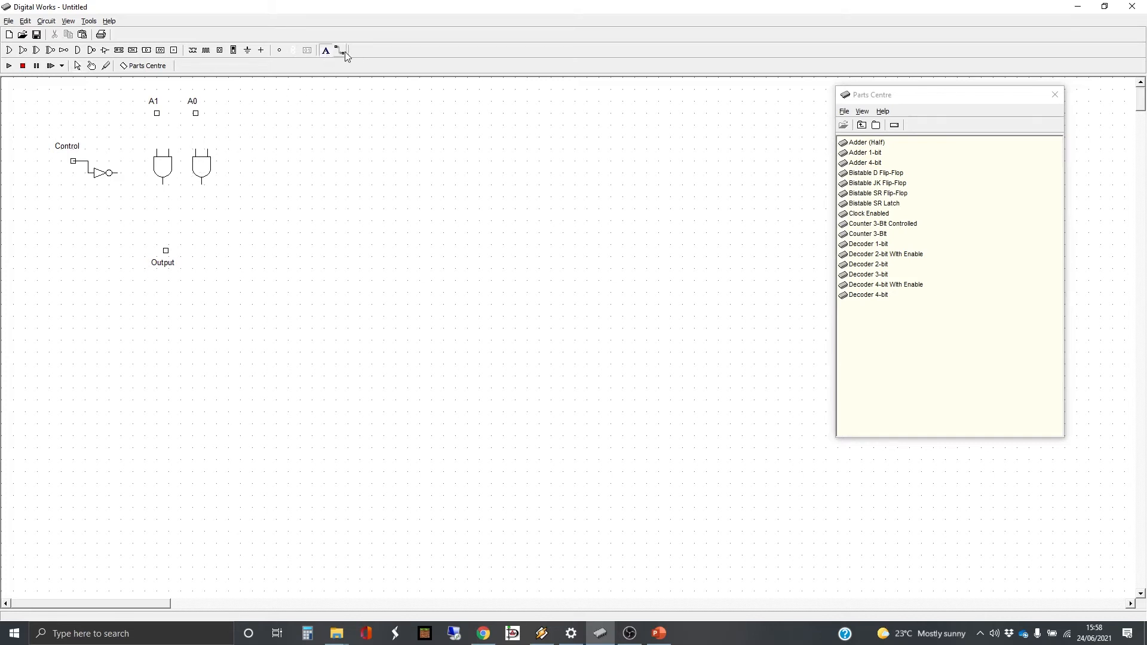
pyautogui.click(340, 51)
pyautogui.moveTo(158, 112); pyautogui.dragTo(156, 149)
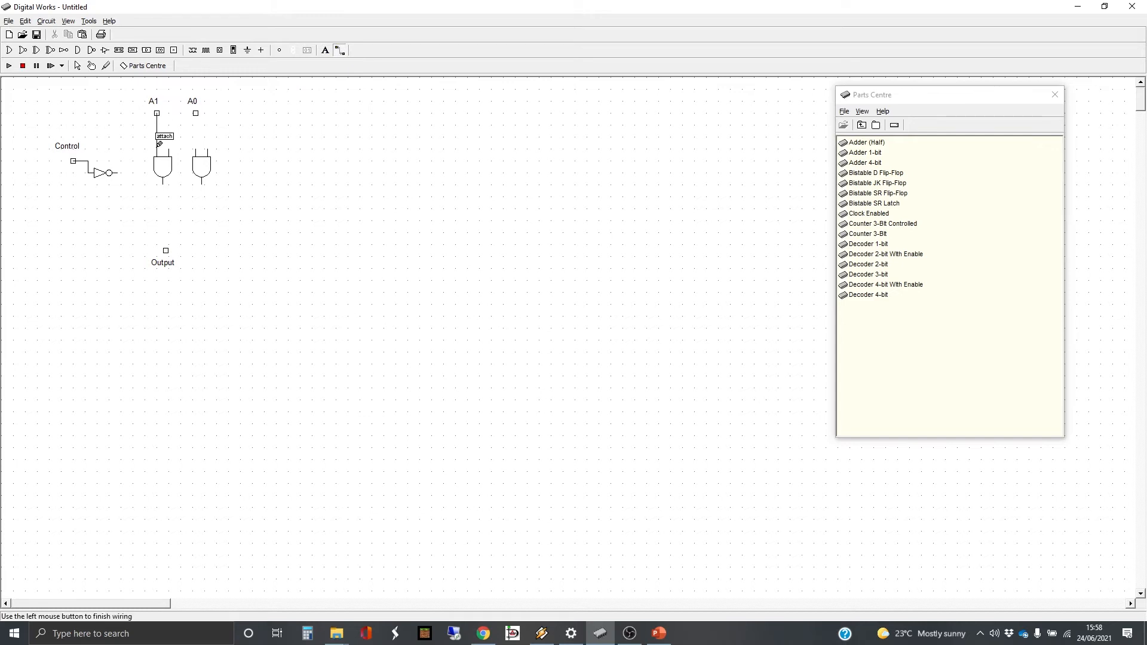
pyautogui.click(196, 113)
pyautogui.click(199, 147)
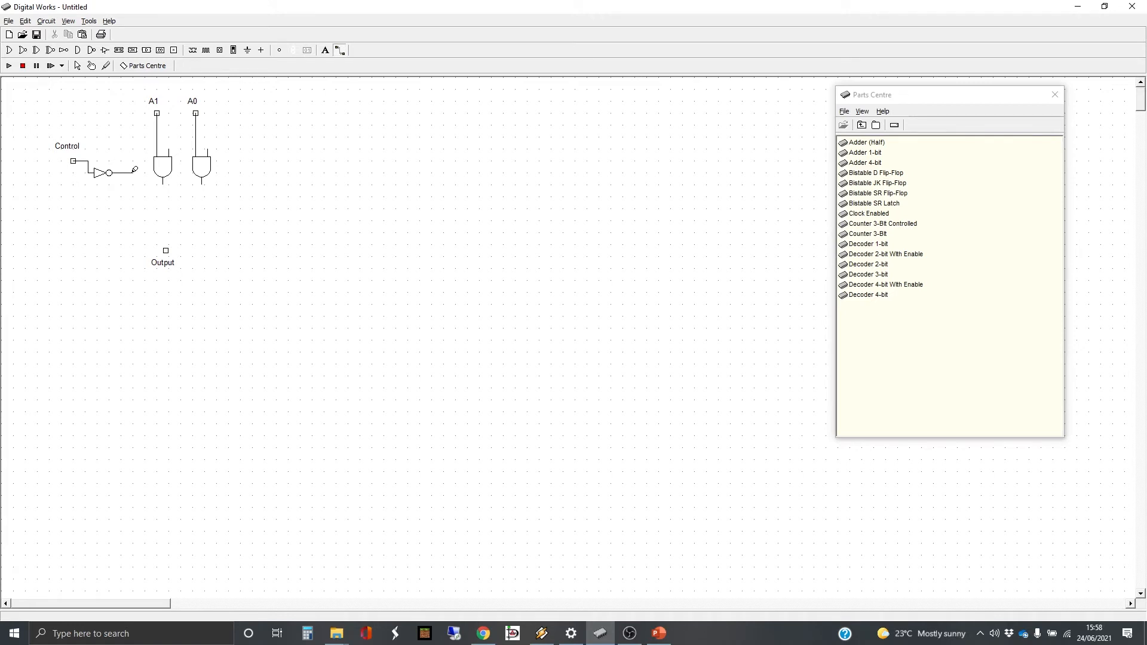
pyautogui.moveTo(135, 169); pyautogui.dragTo(208, 140)
pyautogui.moveTo(89, 161)
pyautogui.mouseDown()
pyautogui.moveTo(111, 160)
pyautogui.moveTo(112, 146)
pyautogui.moveTo(171, 150)
pyautogui.mouseUp()
# Place an OR gate centred below the two AND gates and align the Output tag and label beneath it
pyautogui.click(8, 51)
pyautogui.click(184, 216)
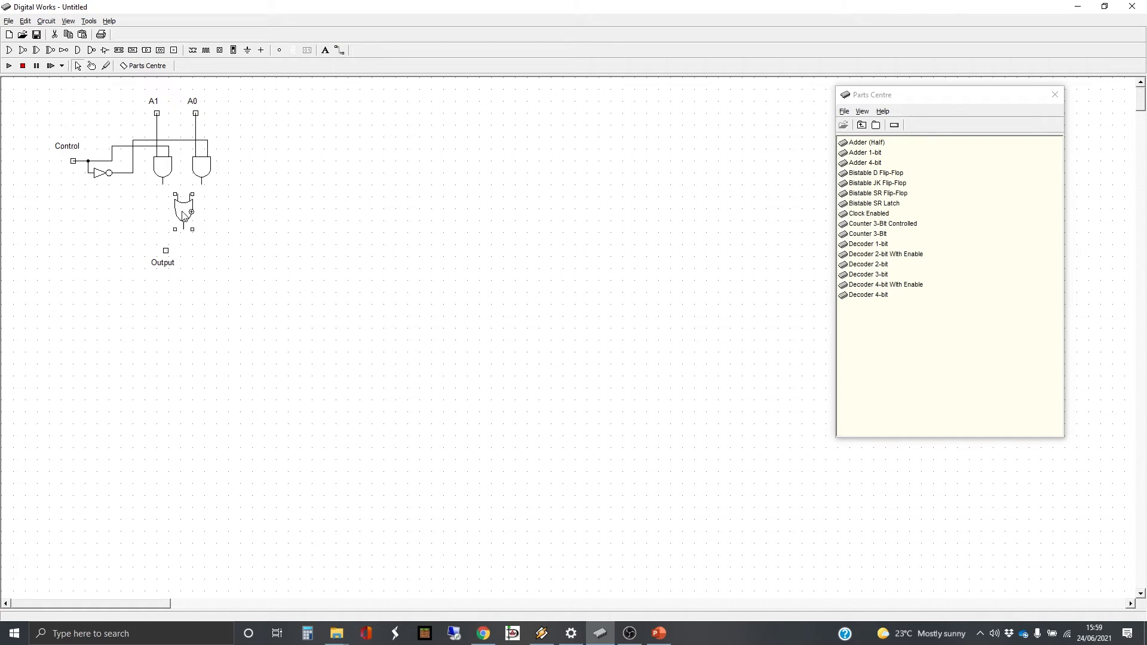
pyautogui.moveTo(183, 216); pyautogui.dragTo(179, 223)
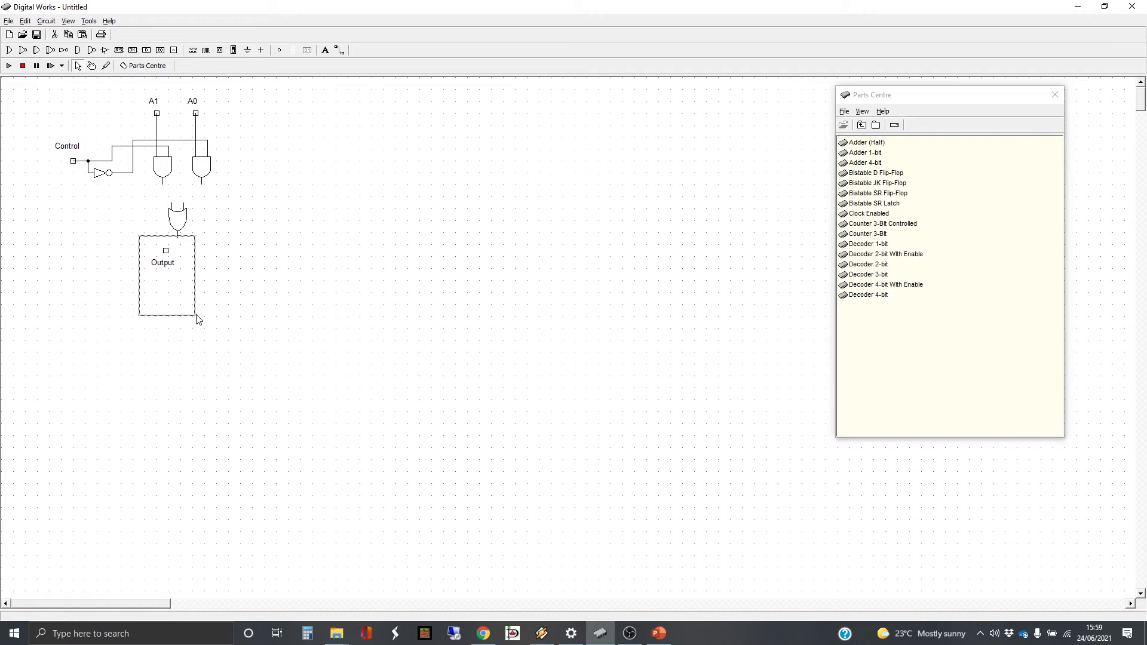
pyautogui.click(168, 254)
pyautogui.moveTo(168, 254); pyautogui.dragTo(180, 262)
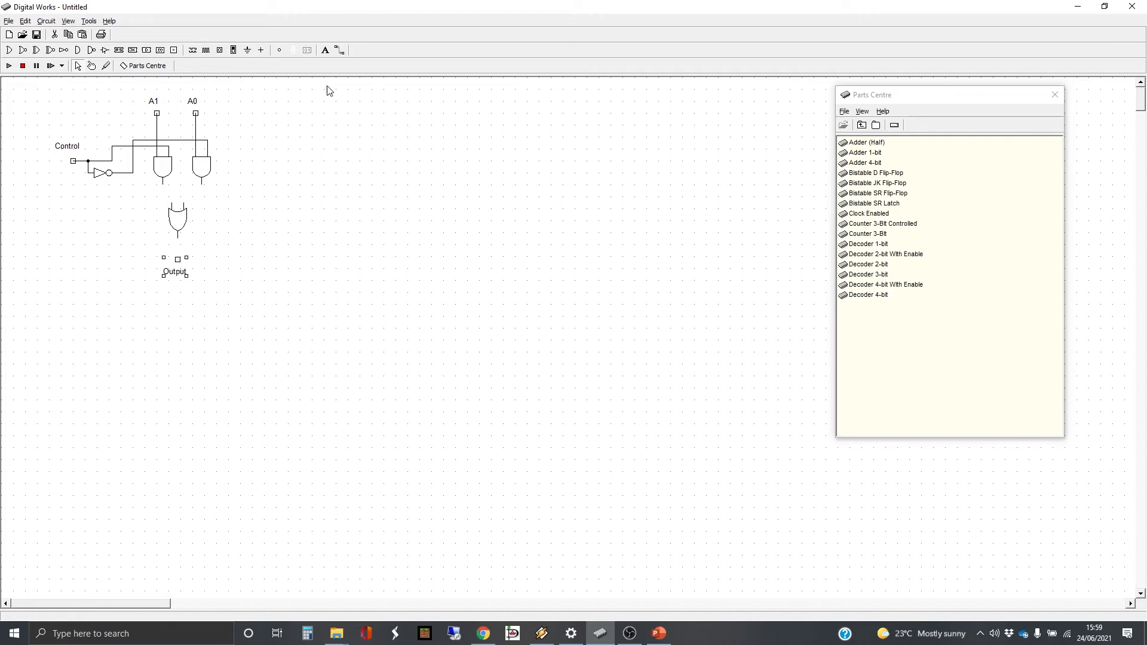
# Wire both AND gate outputs to the OR gate inputs and the OR output to the Output tag
pyautogui.click(340, 51)
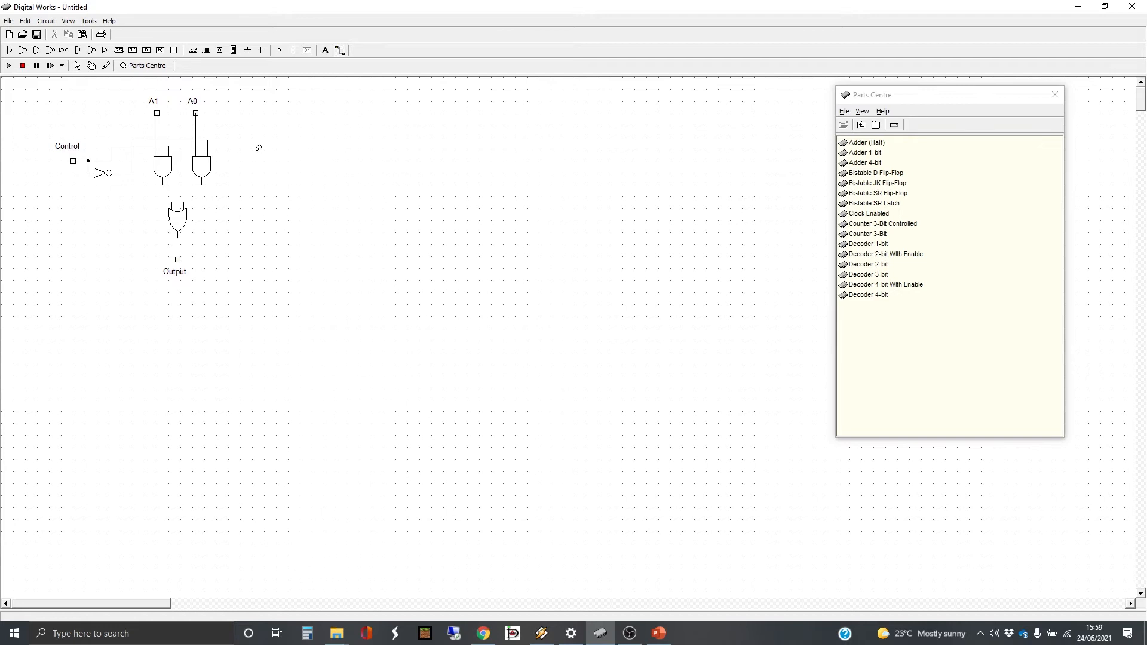
pyautogui.click(202, 184)
pyautogui.click(187, 198)
pyautogui.click(162, 180)
pyautogui.click(172, 201)
pyautogui.click(177, 234)
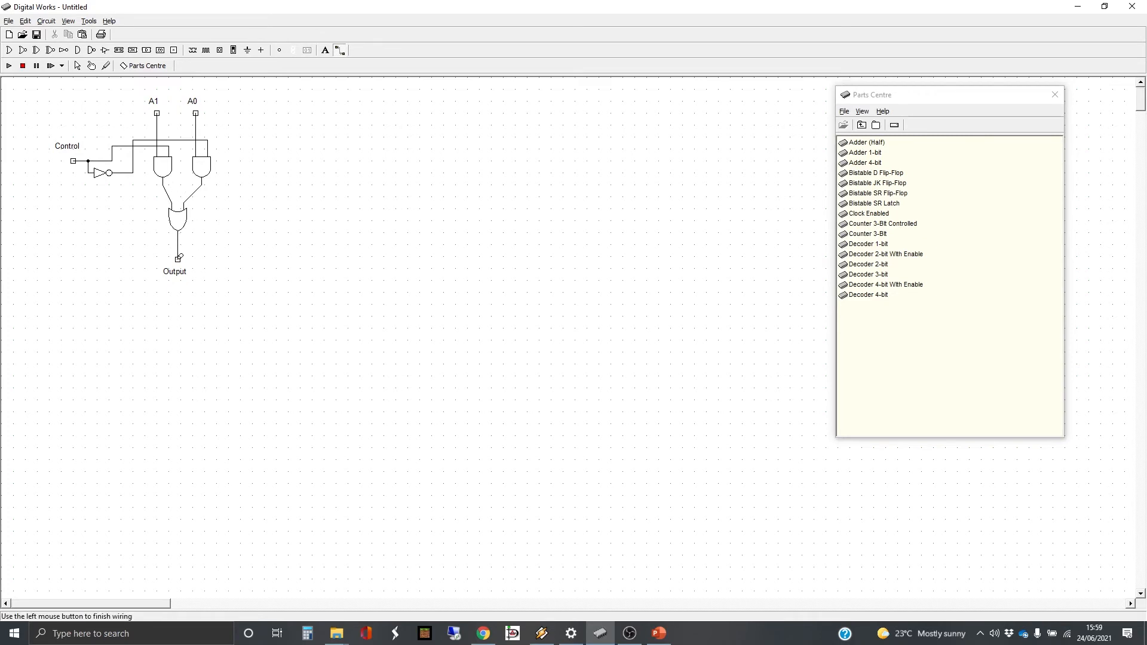
pyautogui.click(177, 259)
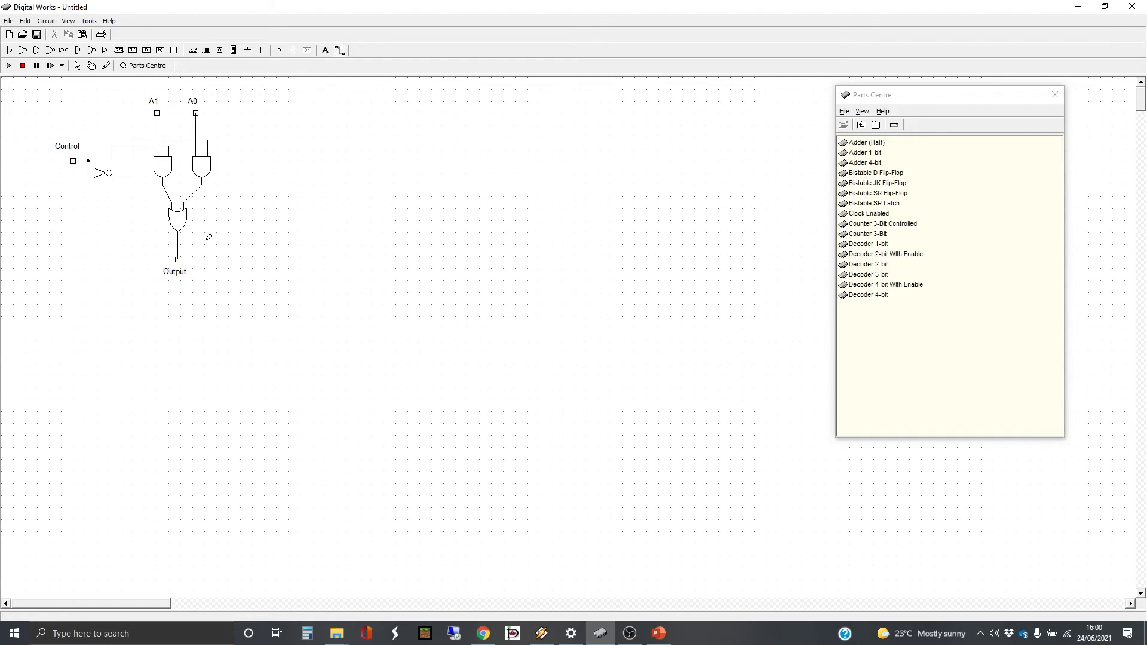
# Open the Template Editor and delete the existing Counter 3-Bit Controlled symbol
pyautogui.click(89, 21)
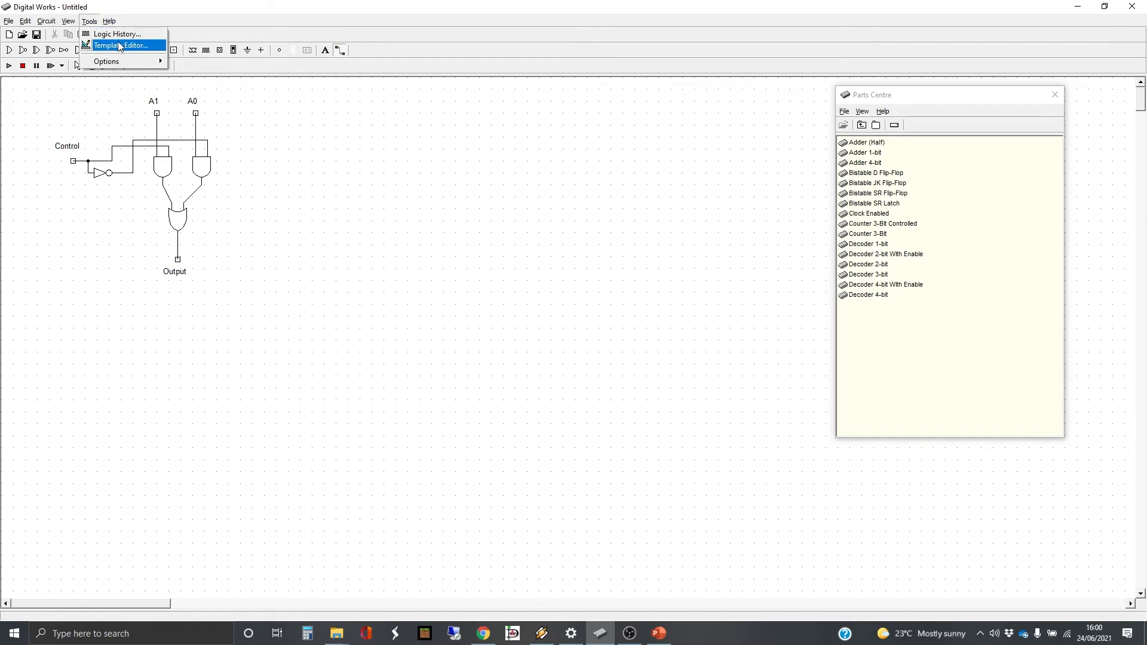
pyautogui.click(91, 45)
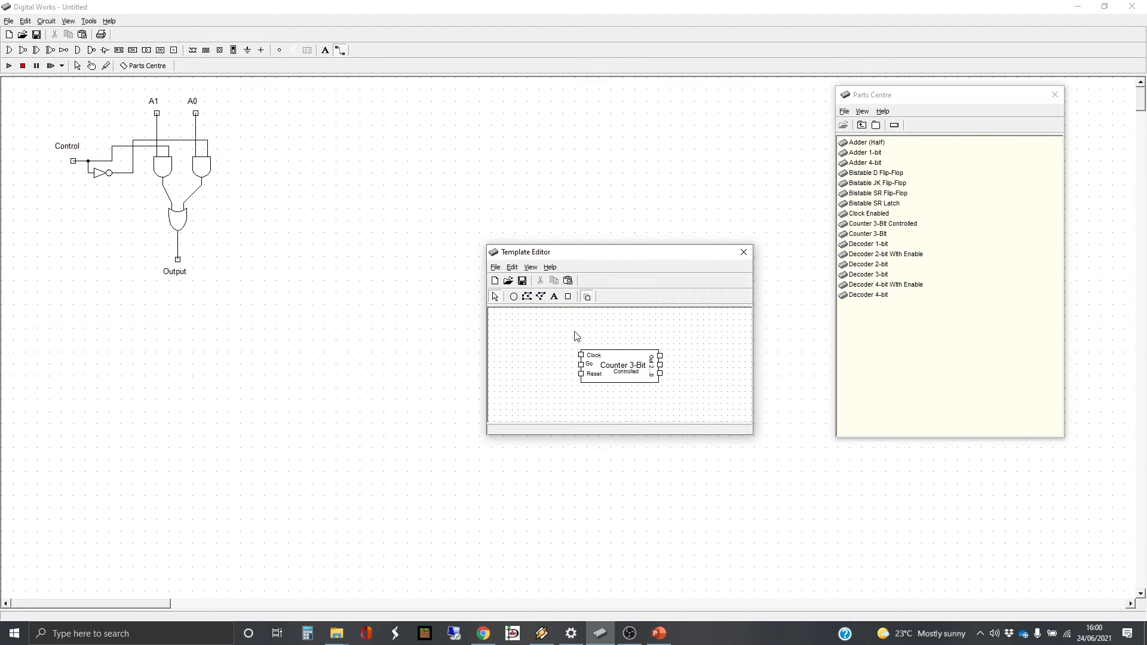
pyautogui.moveTo(563, 328); pyautogui.dragTo(679, 418)
pyautogui.press('Delete')
pyautogui.click(545, 346)
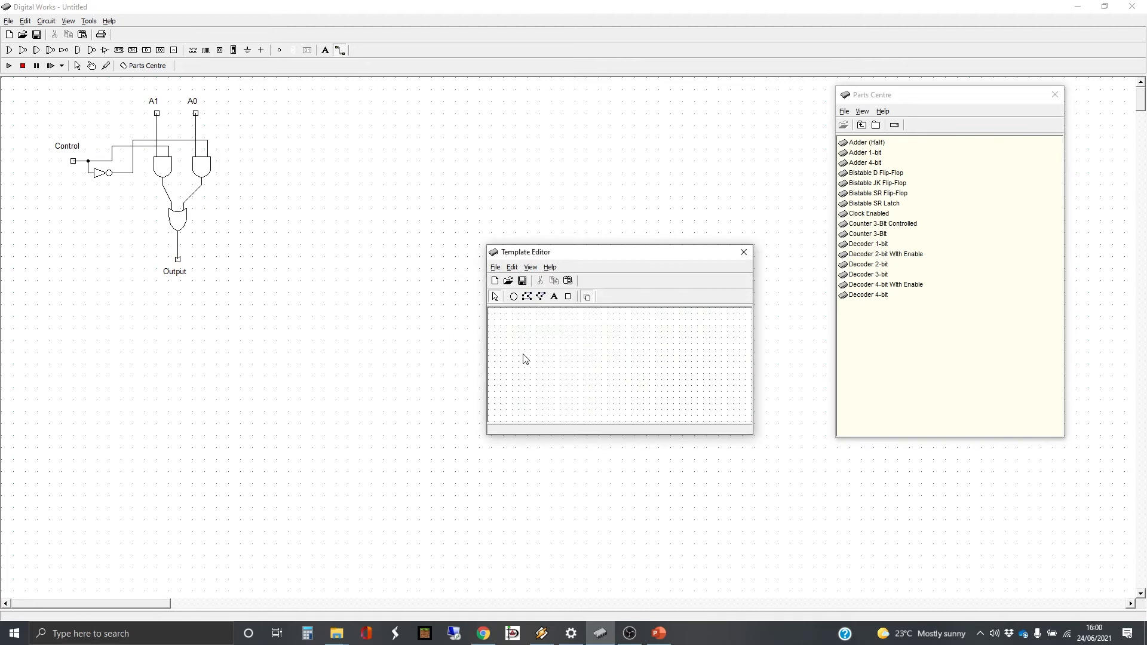
# Draw a closed rectangular polygon as the body of the new template symbol
pyautogui.click(527, 297)
pyautogui.click(542, 331)
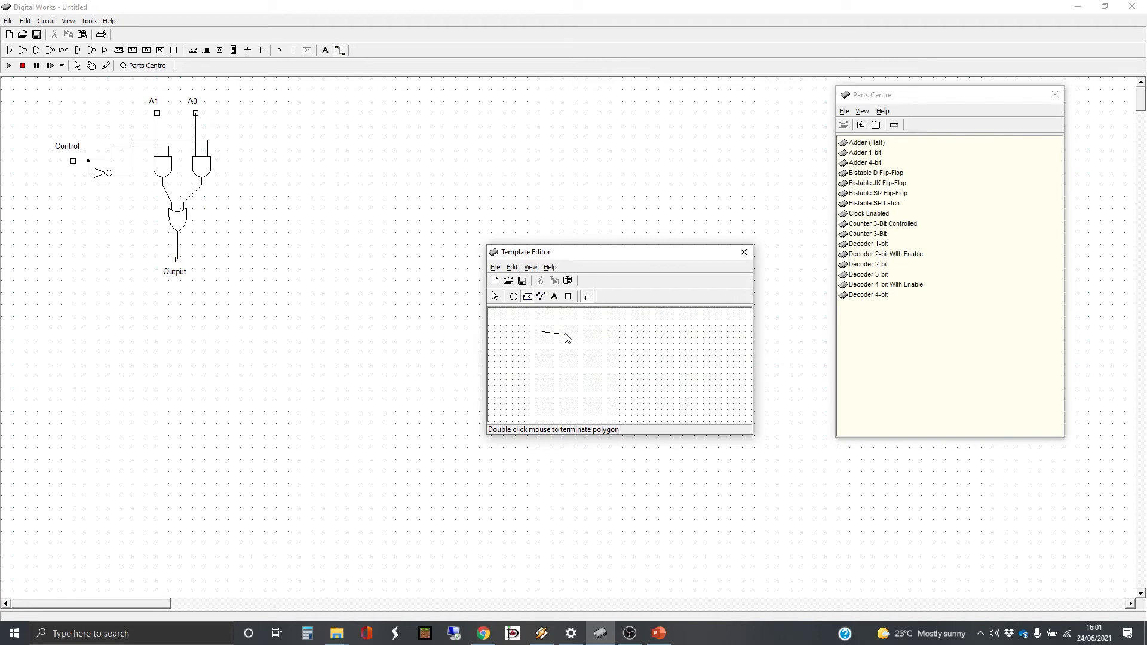
pyautogui.click(599, 331)
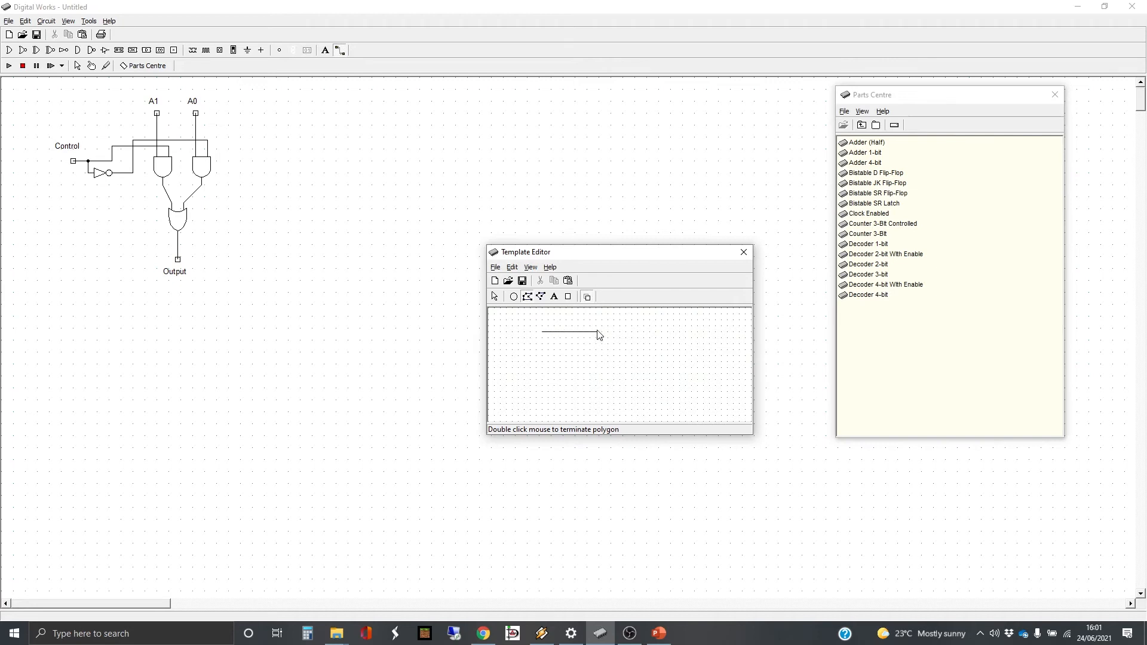
pyautogui.click(599, 370)
pyautogui.click(544, 371)
pyautogui.doubleClick(545, 333)
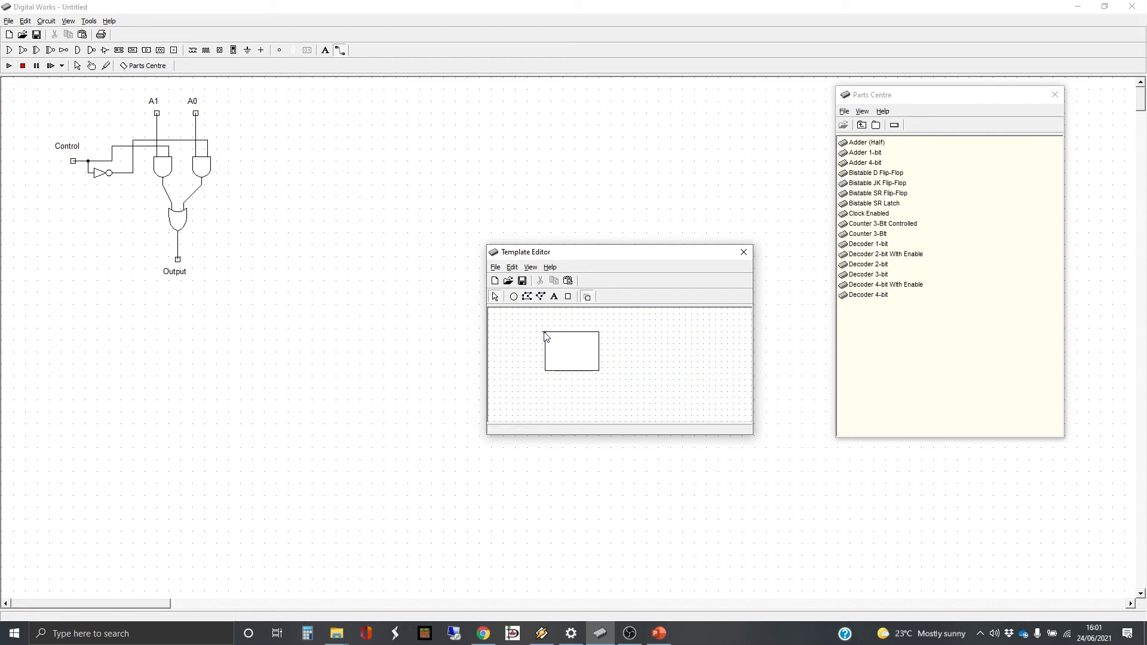
# Widen the rectangle in the template and shift it to the right
pyautogui.click(565, 337)
pyautogui.moveTo(579, 333); pyautogui.dragTo(594, 336)
pyautogui.moveTo(613, 333); pyautogui.dragTo(650, 332)
pyautogui.click(624, 335)
# Add the text MUX 2-Way 1-Bit and centre it inside the template rectangle
pyautogui.click(556, 297)
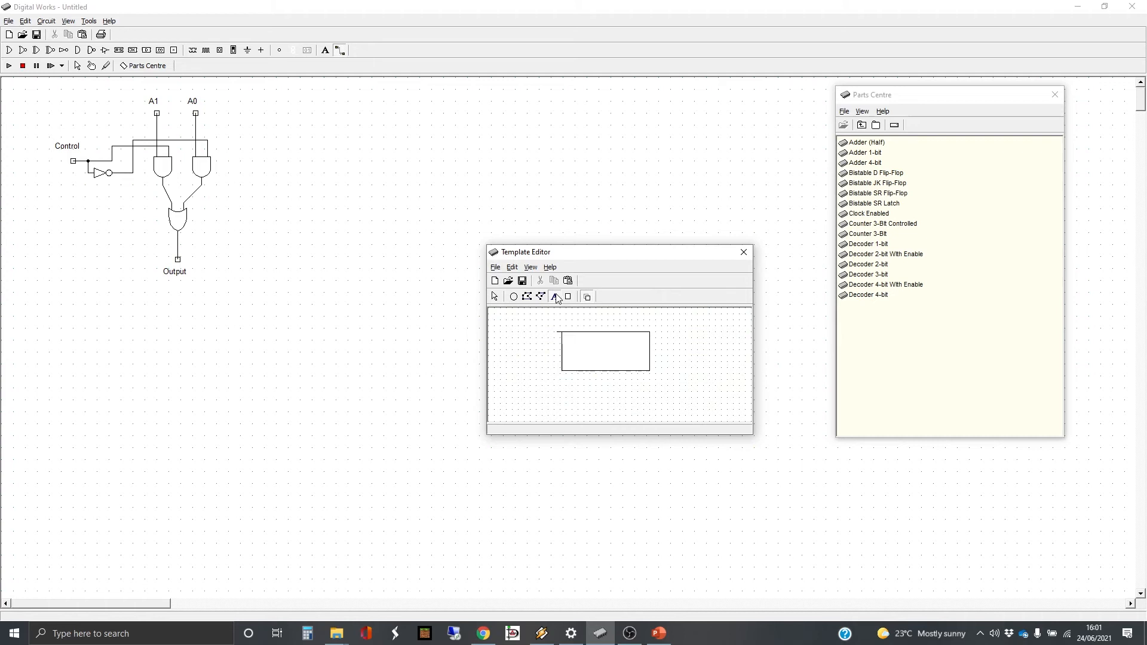
pyautogui.click(594, 355)
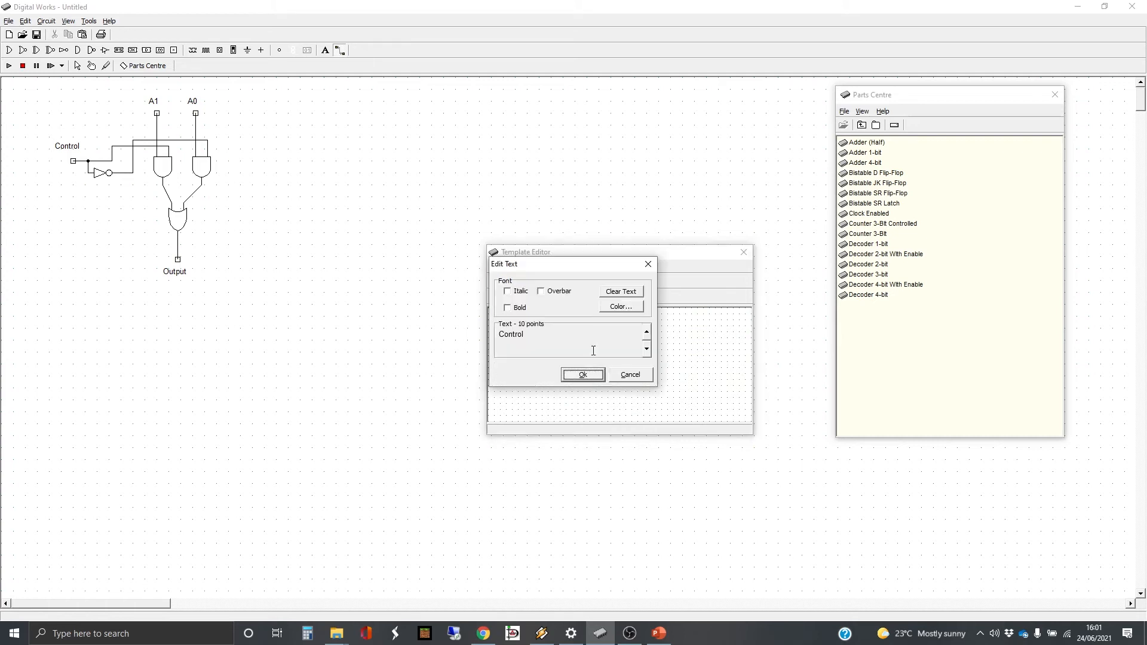
pyautogui.moveTo(529, 336); pyautogui.dragTo(485, 330)
pyautogui.write('MUX 2-Way 1-Bit')
pyautogui.press('Return')
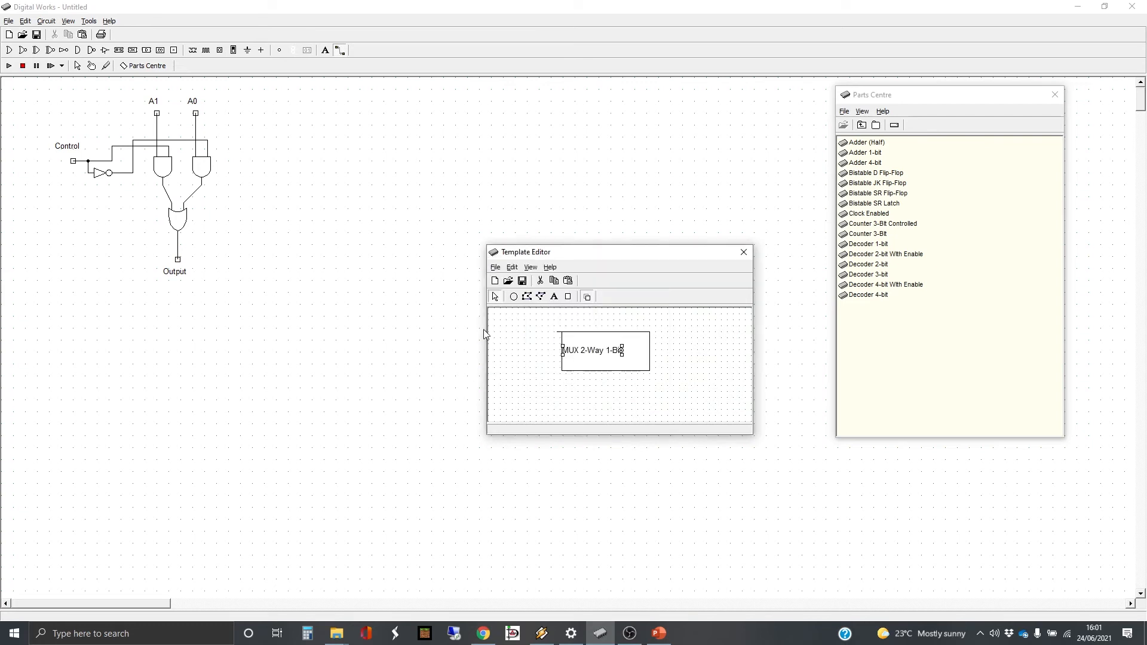
pyautogui.moveTo(565, 351); pyautogui.dragTo(577, 351)
pyautogui.click(557, 335)
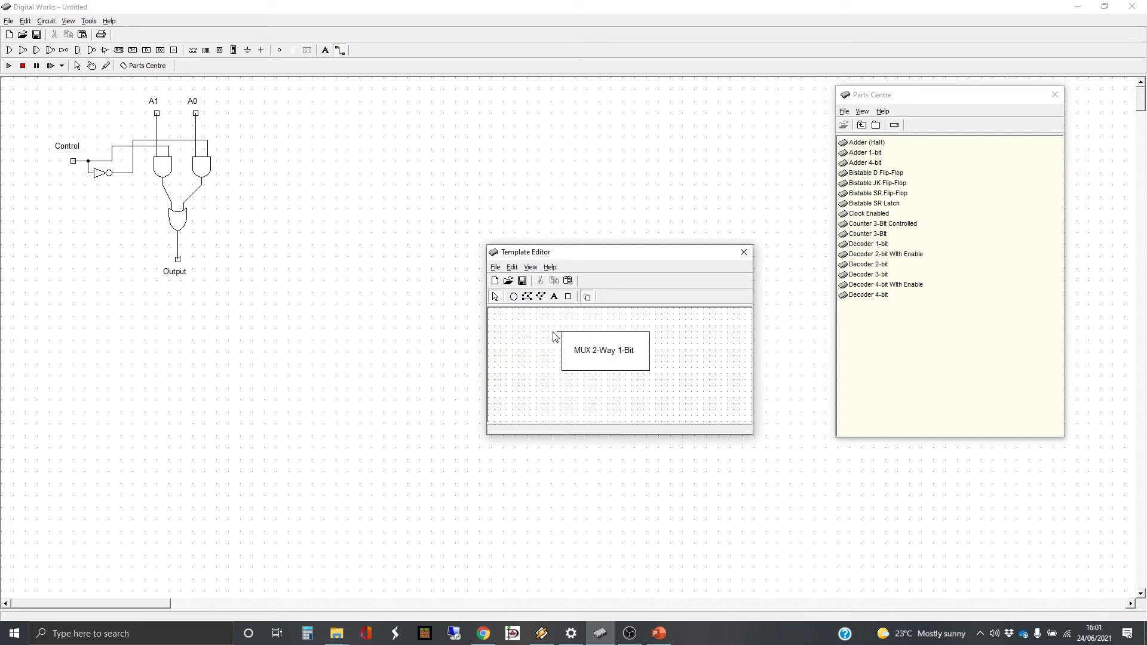
# Place connection tags on the template rectangle: two on the upper edge, one on the left edge and one on the lower edge
pyautogui.click(568, 297)
pyautogui.click(584, 332)
pyautogui.click(625, 332)
pyautogui.click(608, 371)
# Add a 7-point label A1 under the left tag on the symbol's upper edge
pyautogui.click(555, 297)
pyautogui.click(588, 343)
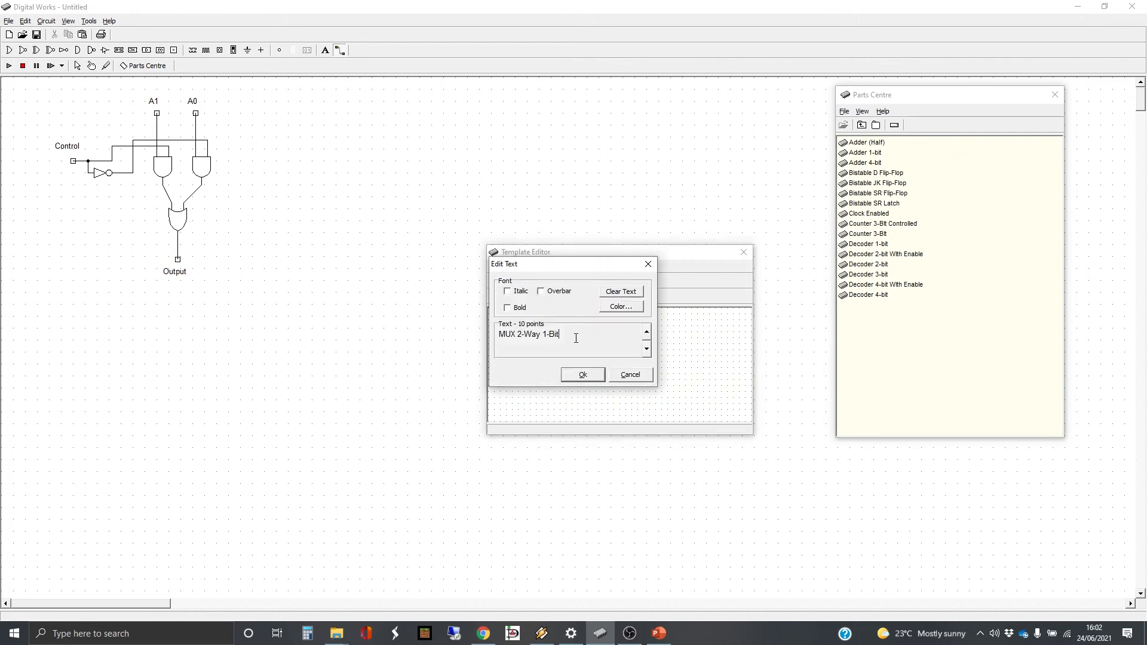
pyautogui.click(647, 349)
pyautogui.click(646, 349)
pyautogui.click(646, 348)
pyautogui.moveTo(543, 333); pyautogui.dragTo(497, 329)
pyautogui.press('Return')
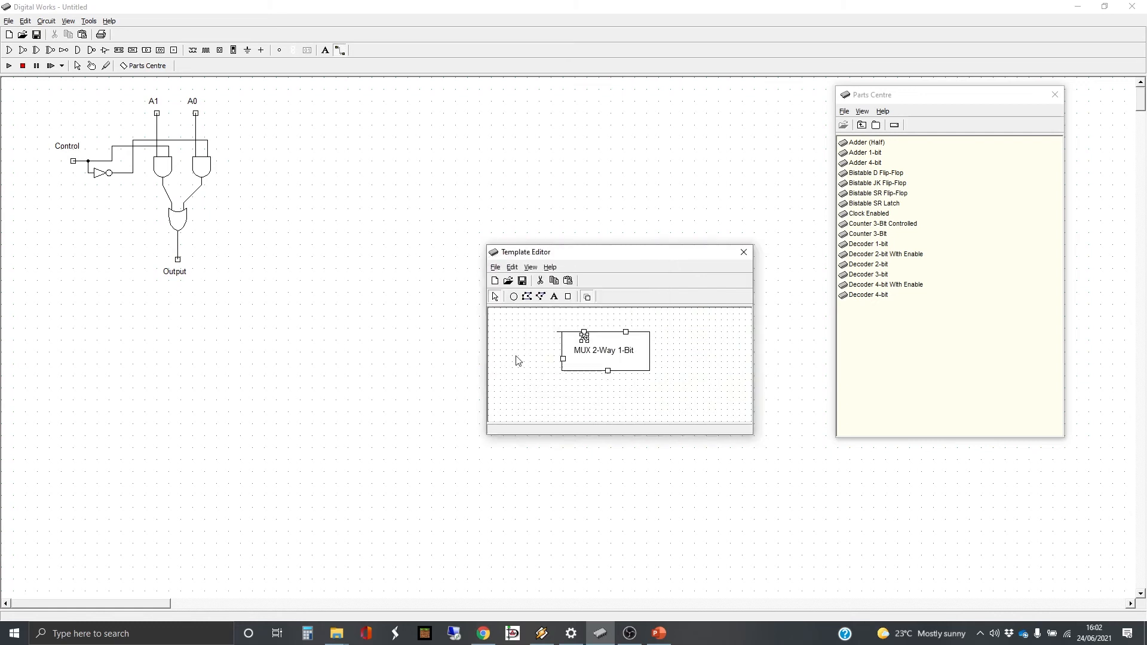
# Add the 7-point label A2 under the right tag on the symbol's upper edge
pyautogui.click(554, 297)
pyautogui.click(625, 339)
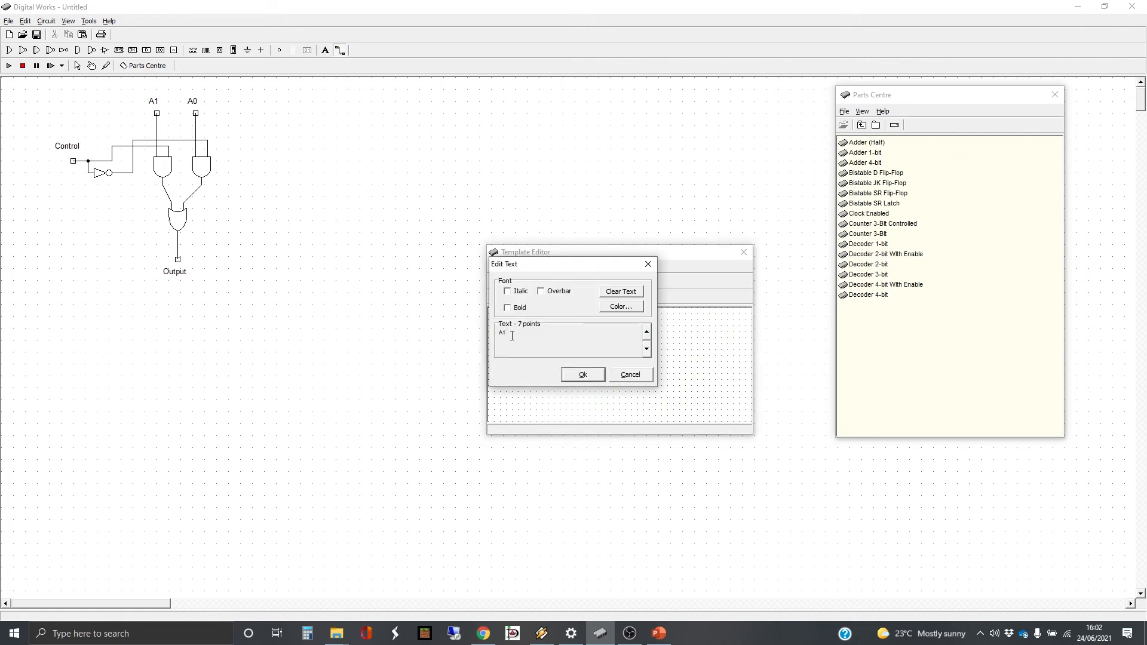
pyautogui.write('2')
pyautogui.press('Return')
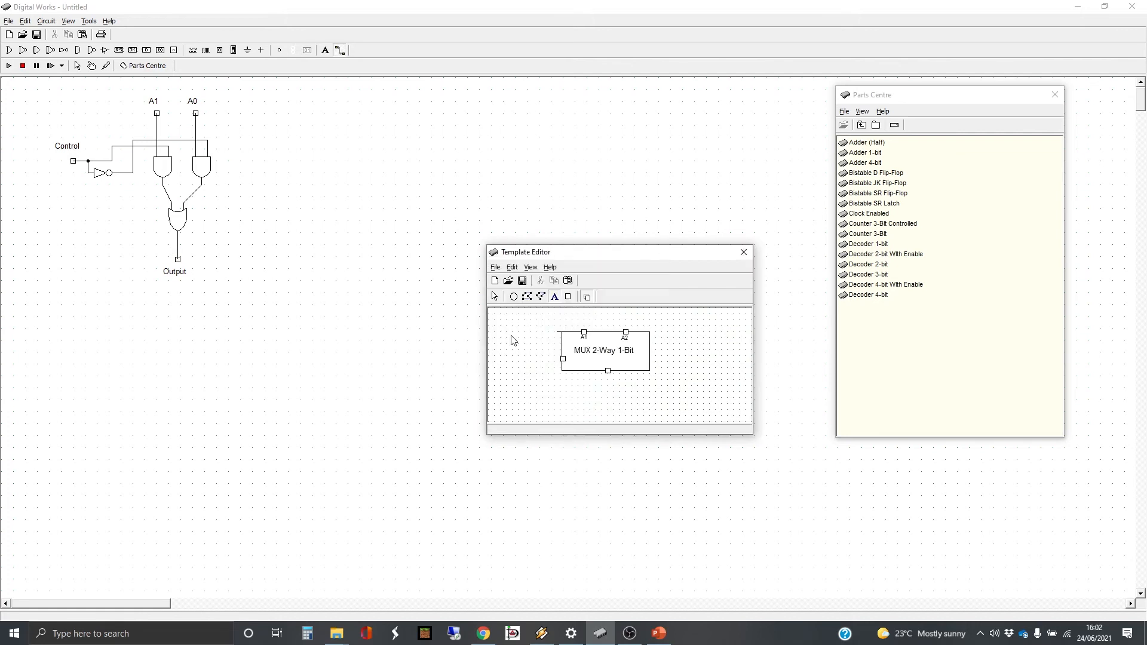
# Add a 7-point label Control beside the tag on the symbol's left edge
pyautogui.click(577, 364)
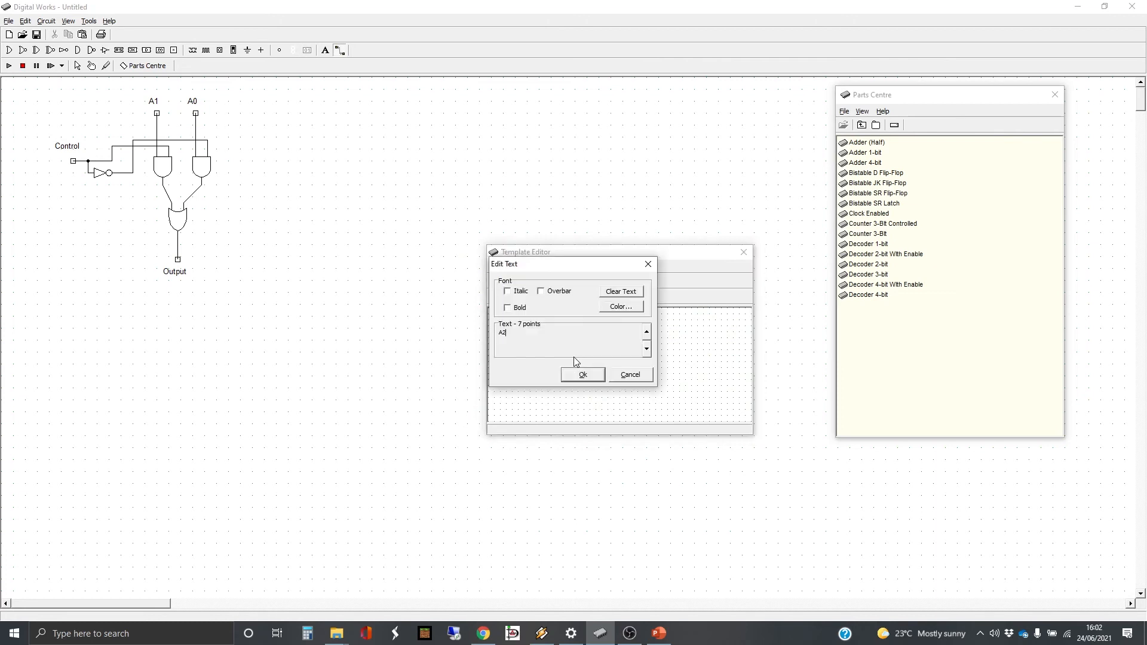
pyautogui.doubleClick(502, 333)
pyautogui.write('Control')
pyautogui.press('Return')
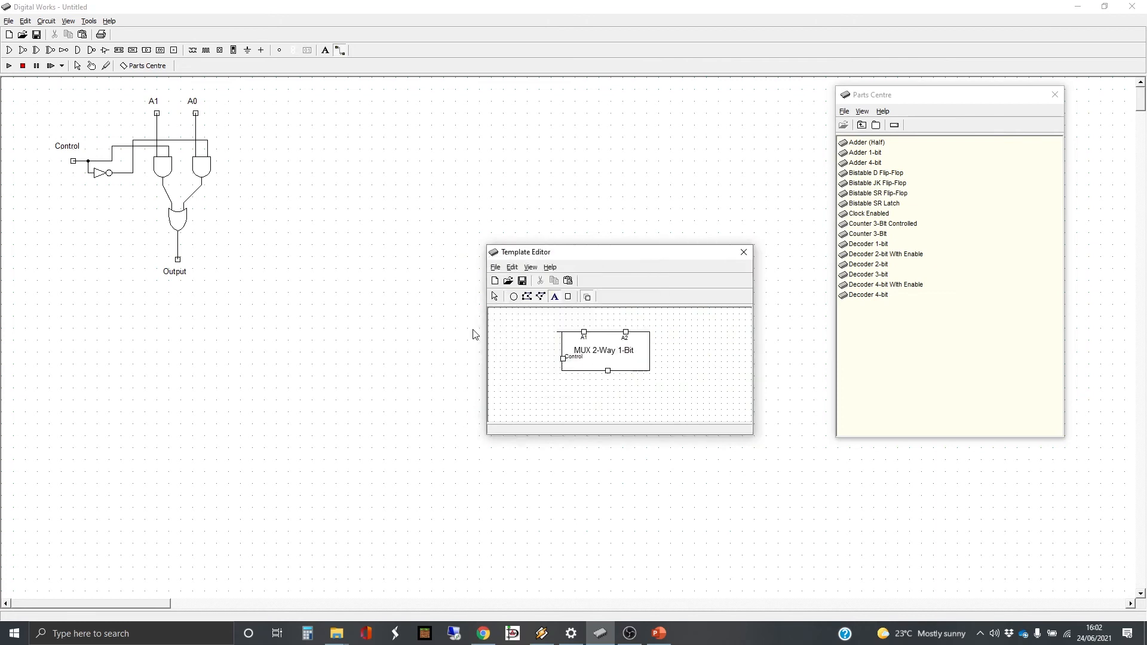
# Add a 7-point label Output and place it just above the tag on the symbol's lower edge
pyautogui.click(580, 358)
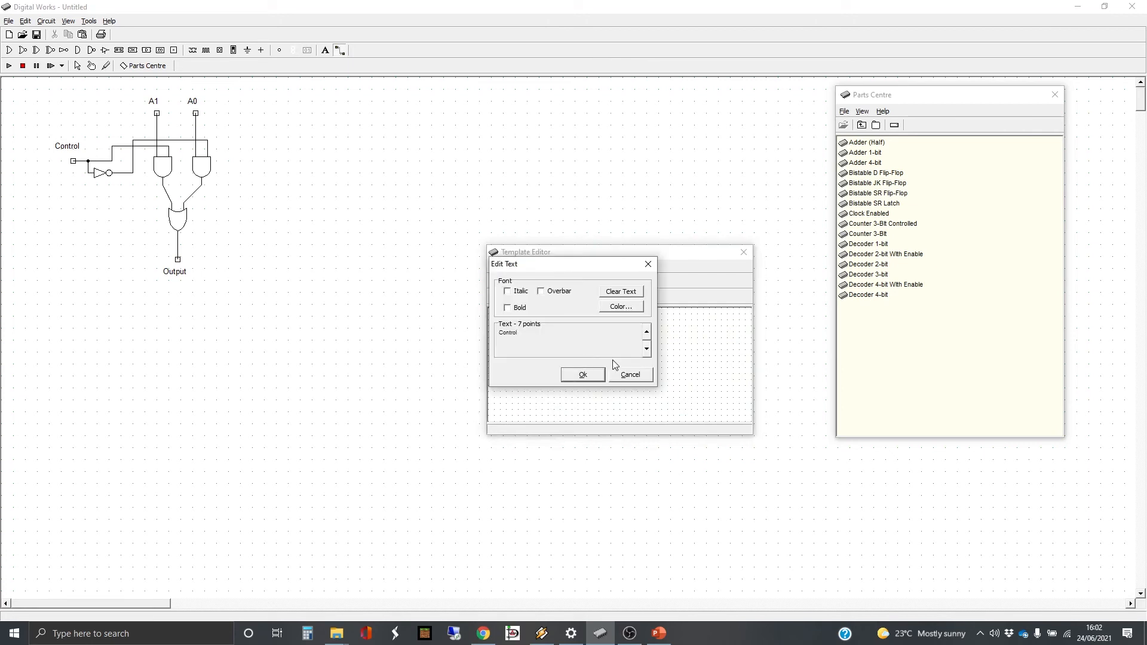
pyautogui.doubleClick(515, 336)
pyautogui.write('Output')
pyautogui.press('Return')
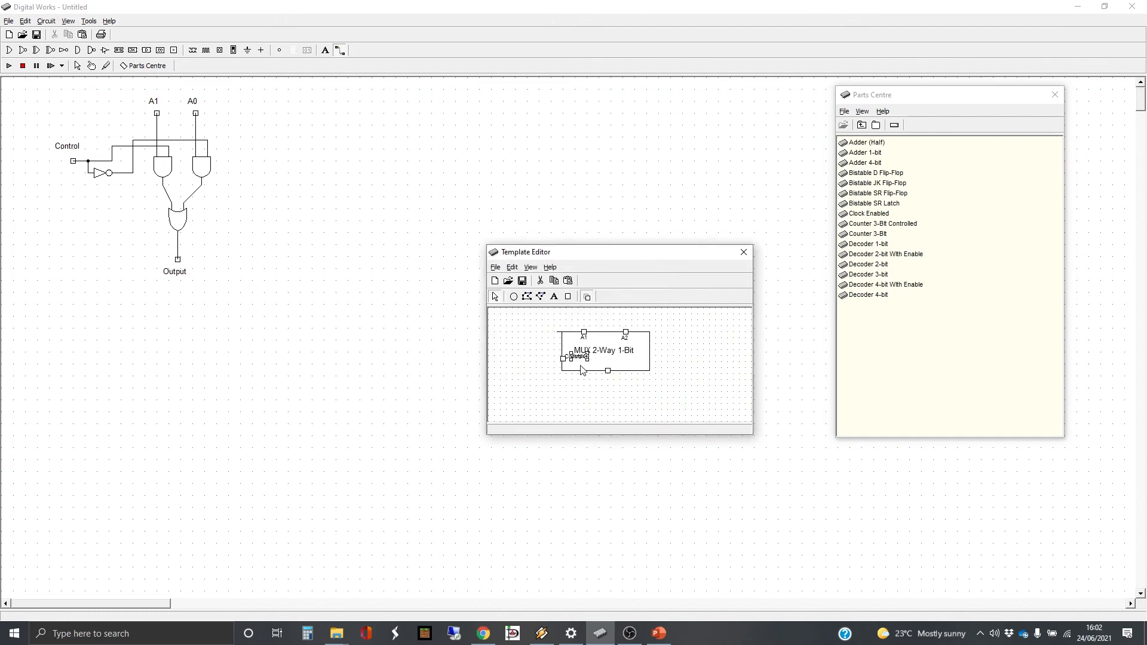
pyautogui.moveTo(578, 356); pyautogui.dragTo(606, 363)
# Nudge the Control label slightly right and down beside its tag, and close the template editor
pyautogui.click(582, 358)
pyautogui.press('Right')
pyautogui.press('Right')
pyautogui.press('Right')
pyautogui.press('Right')
pyautogui.press('Down')
pyautogui.press('Down')
pyautogui.press('Down')
pyautogui.press('Down')
pyautogui.click(631, 388)
pyautogui.click(744, 252)
# Associate the circuit's Control tag with the pin on the template's left edge
pyautogui.click(77, 66)
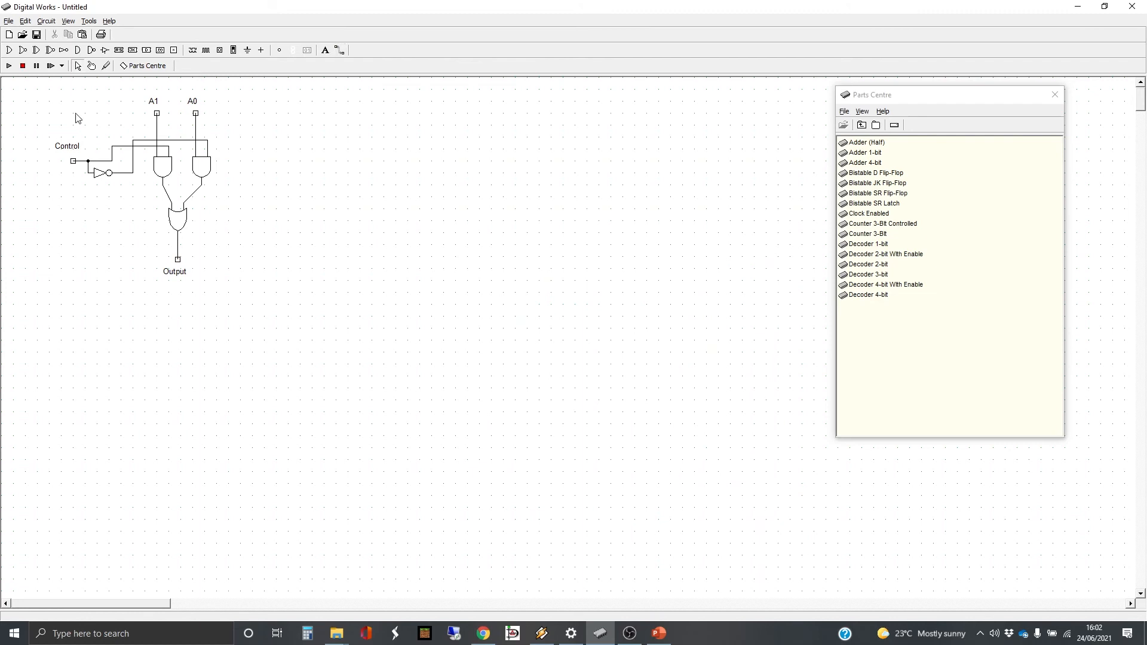
pyautogui.click(73, 160)
pyautogui.rightClick(75, 164)
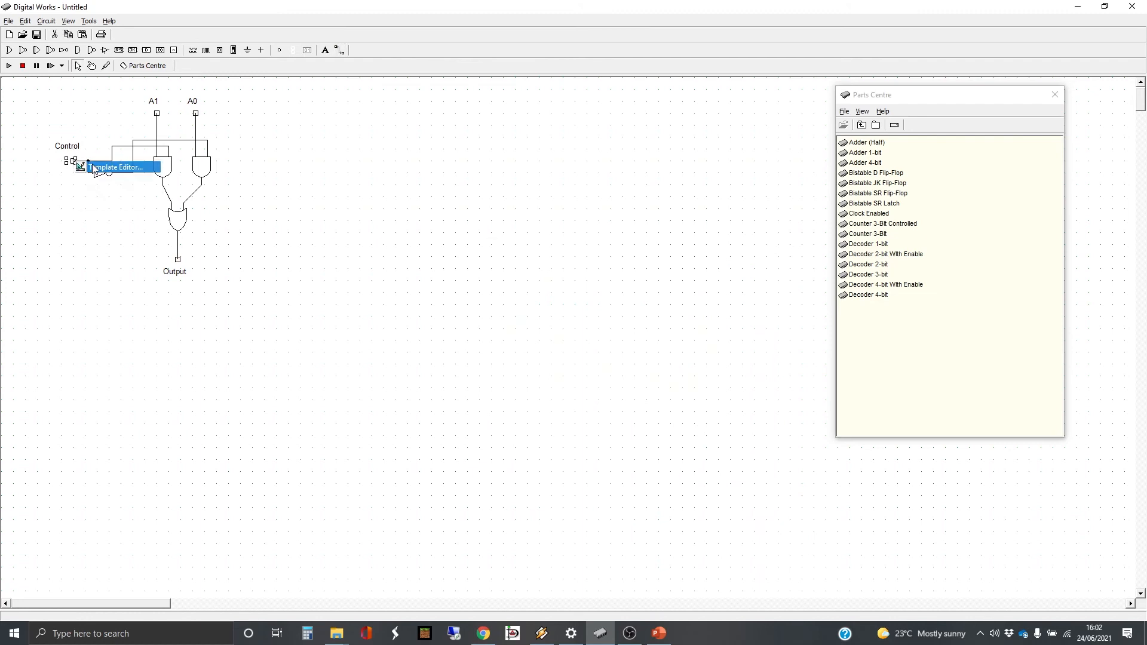
pyautogui.click(102, 168)
pyautogui.rightClick(582, 374)
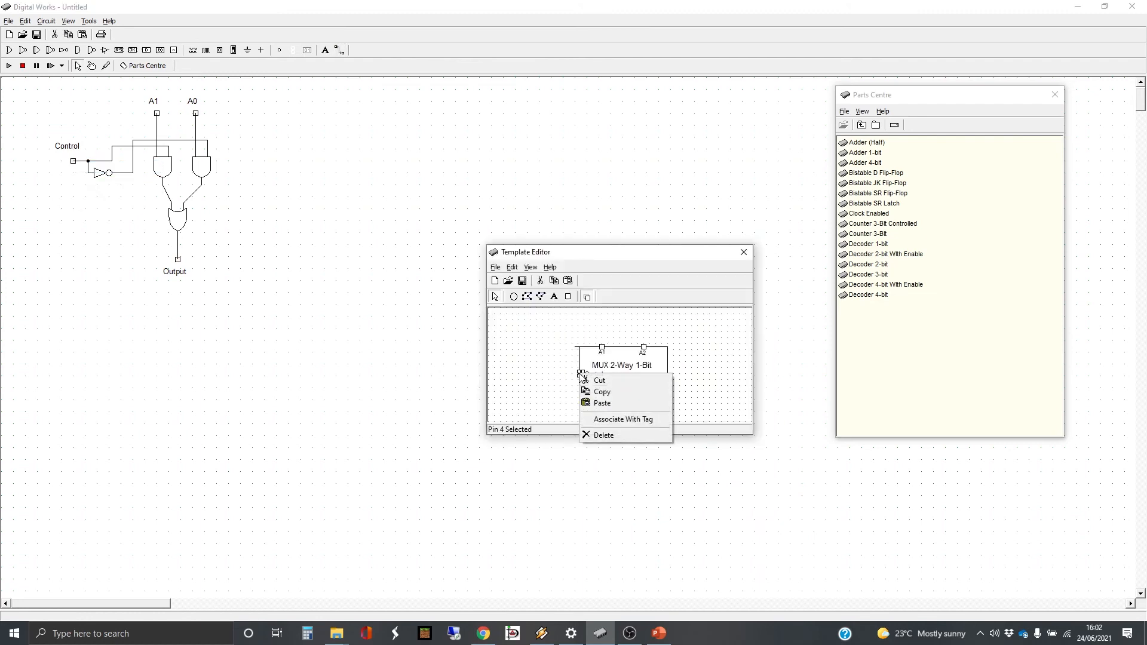
pyautogui.click(625, 420)
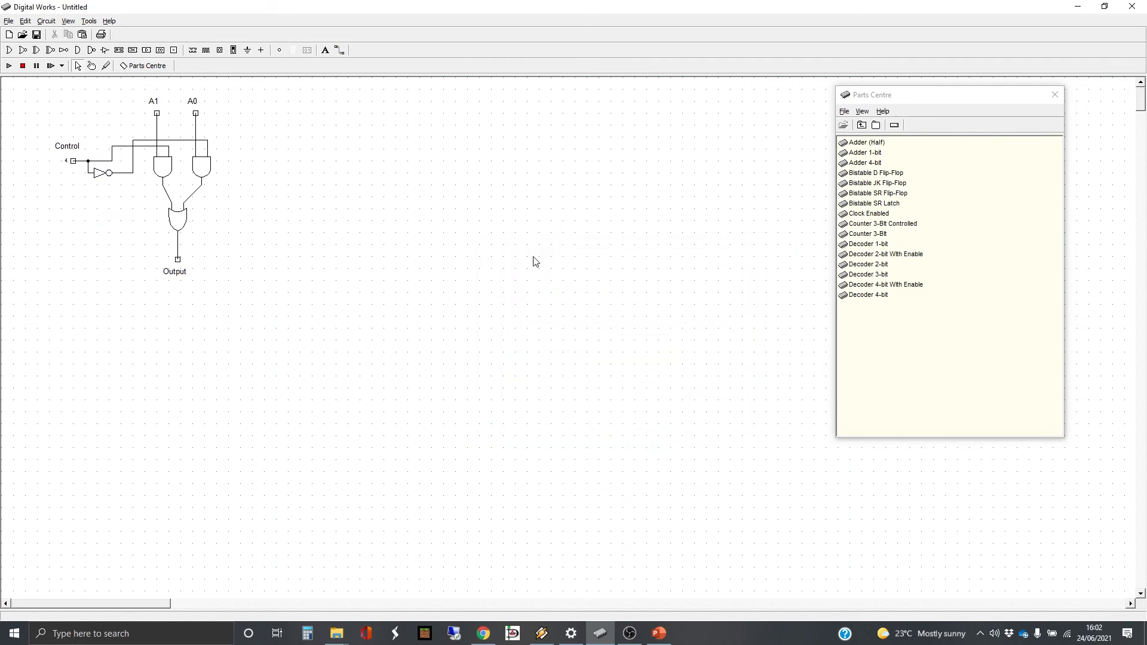
# Associate the circuit's A1 tag with the template's upper-left pin and close the template editor
pyautogui.rightClick(157, 118)
pyautogui.click(186, 121)
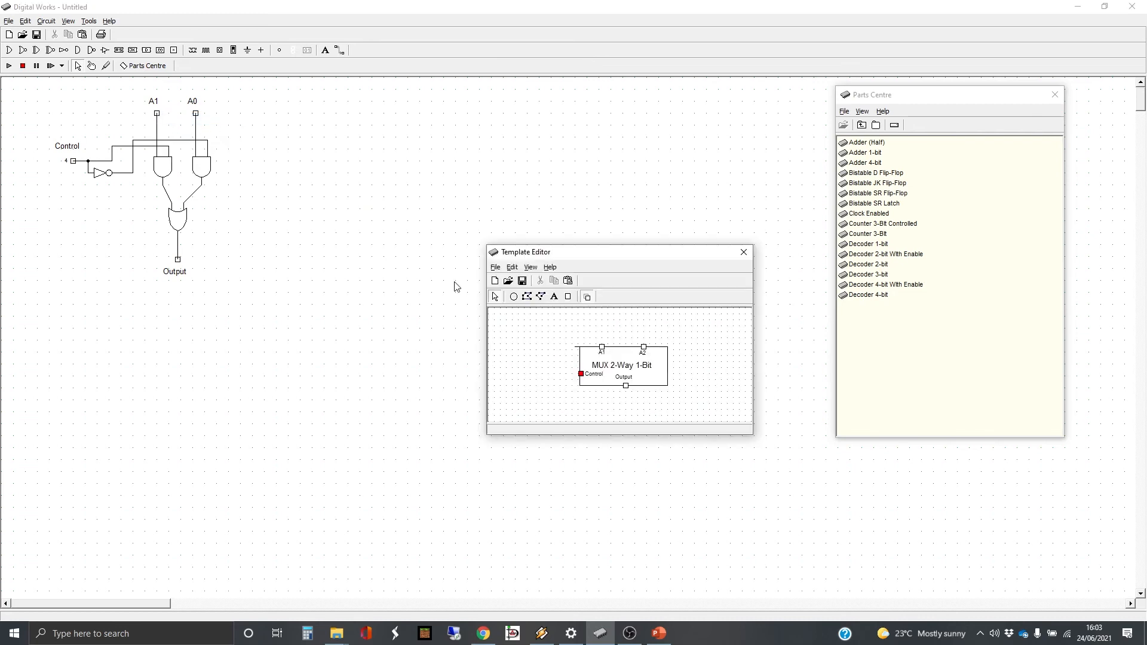
pyautogui.click(603, 351)
pyautogui.click(603, 349)
pyautogui.rightClick(602, 348)
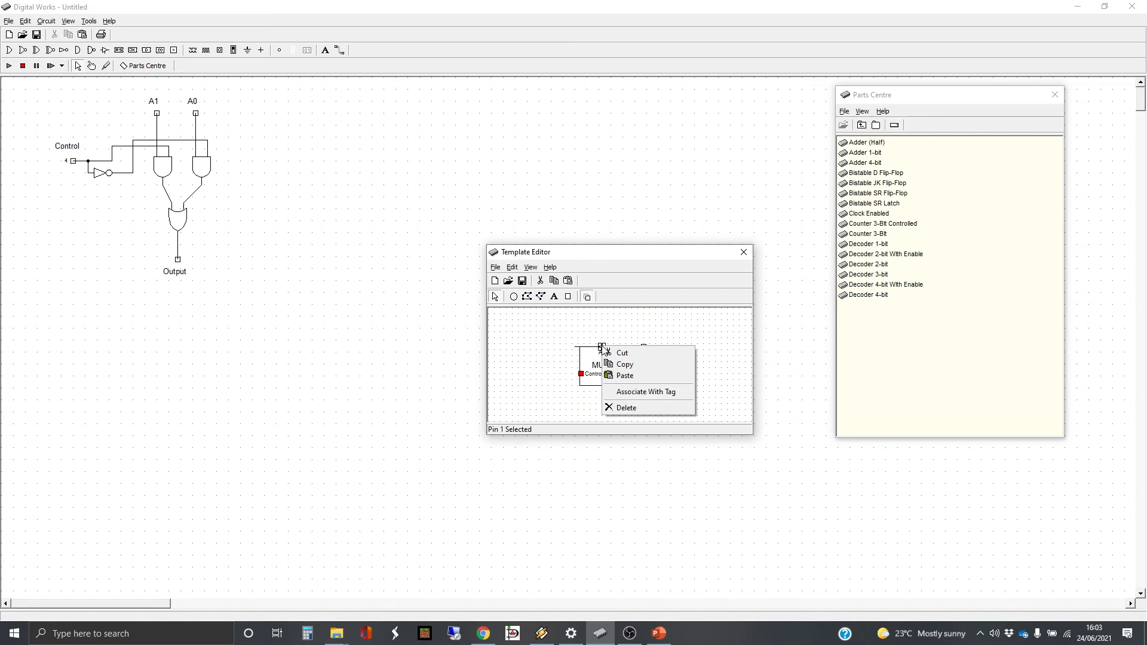
pyautogui.click(642, 389)
pyautogui.click(744, 253)
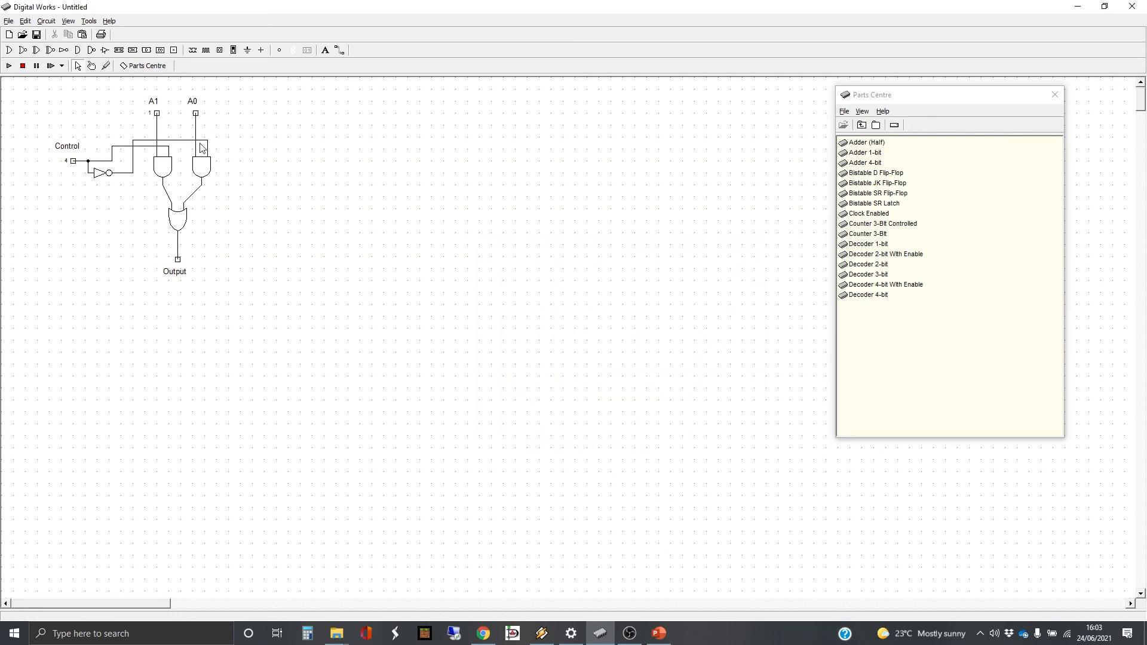
# Associate the circuit's A0 tag with the template's upper-right pin
pyautogui.click(195, 114)
pyautogui.rightClick(195, 113)
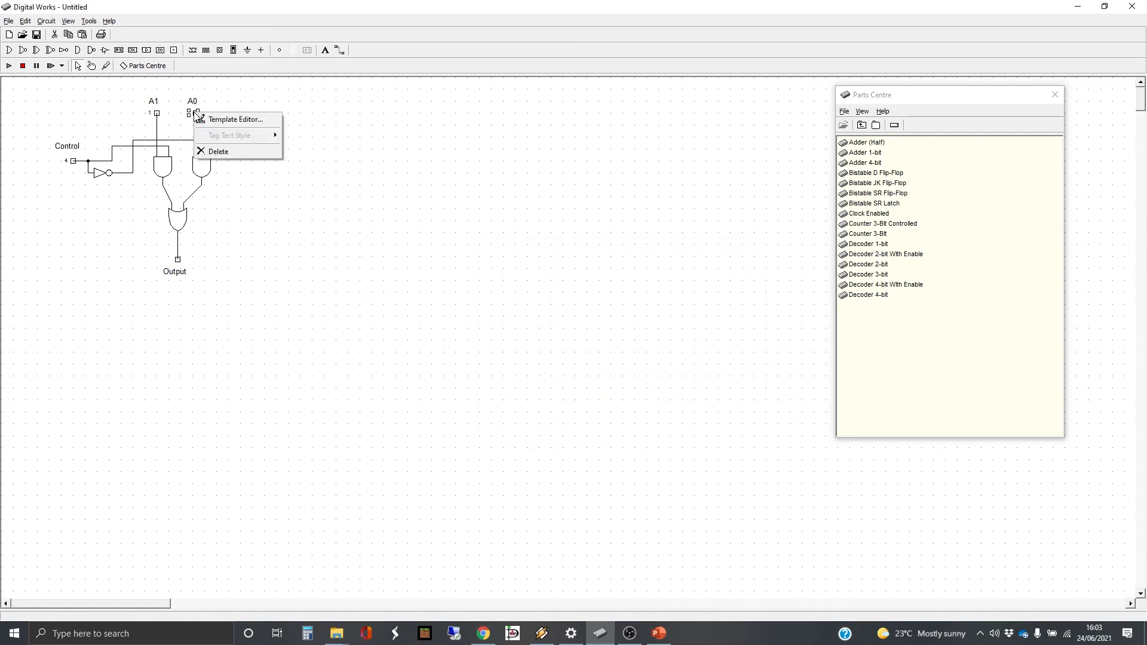
pyautogui.click(221, 122)
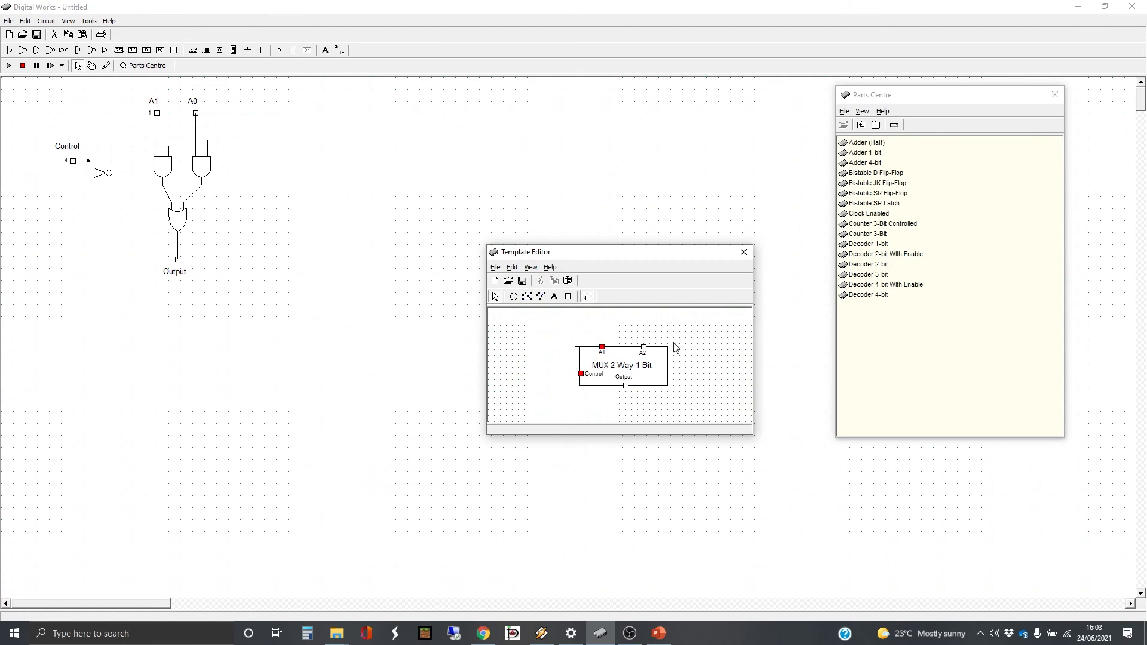
pyautogui.click(643, 350)
pyautogui.rightClick(643, 350)
pyautogui.click(680, 392)
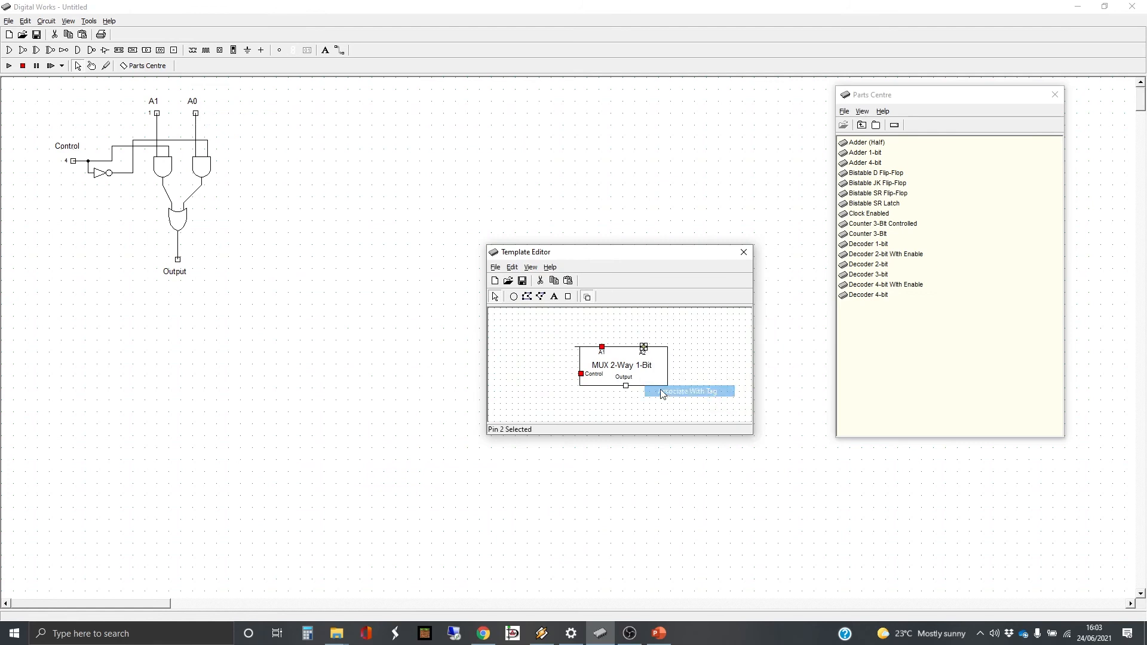
# Change the label under the template's upper-right pin to A0 and close the template editor
pyautogui.rightClick(642, 351)
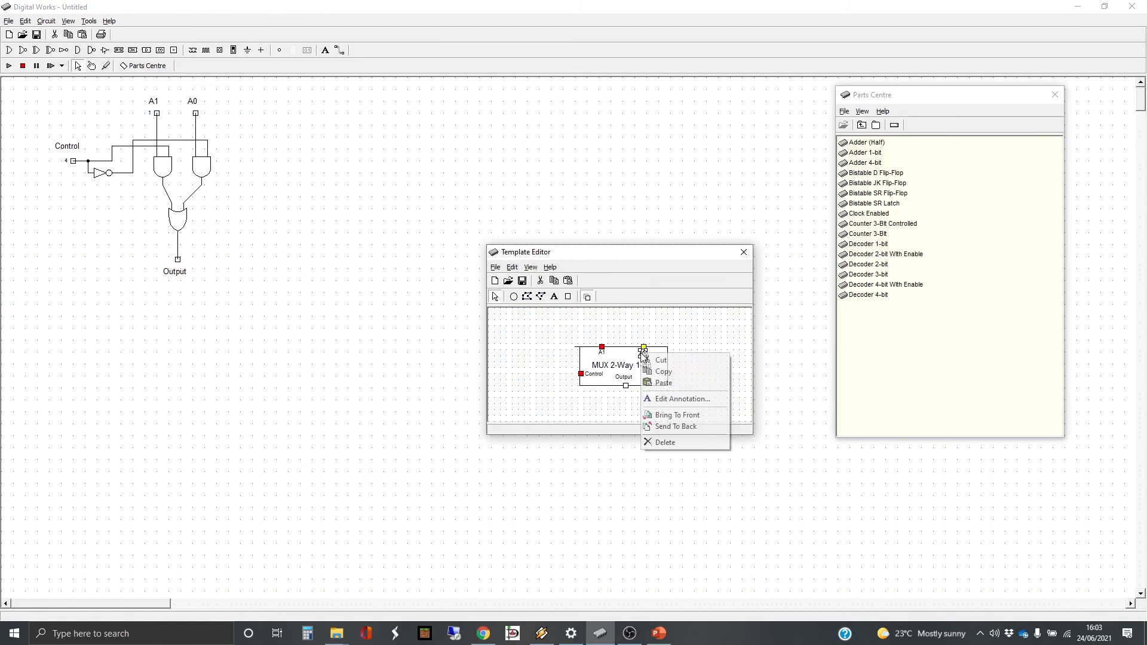
pyautogui.click(688, 399)
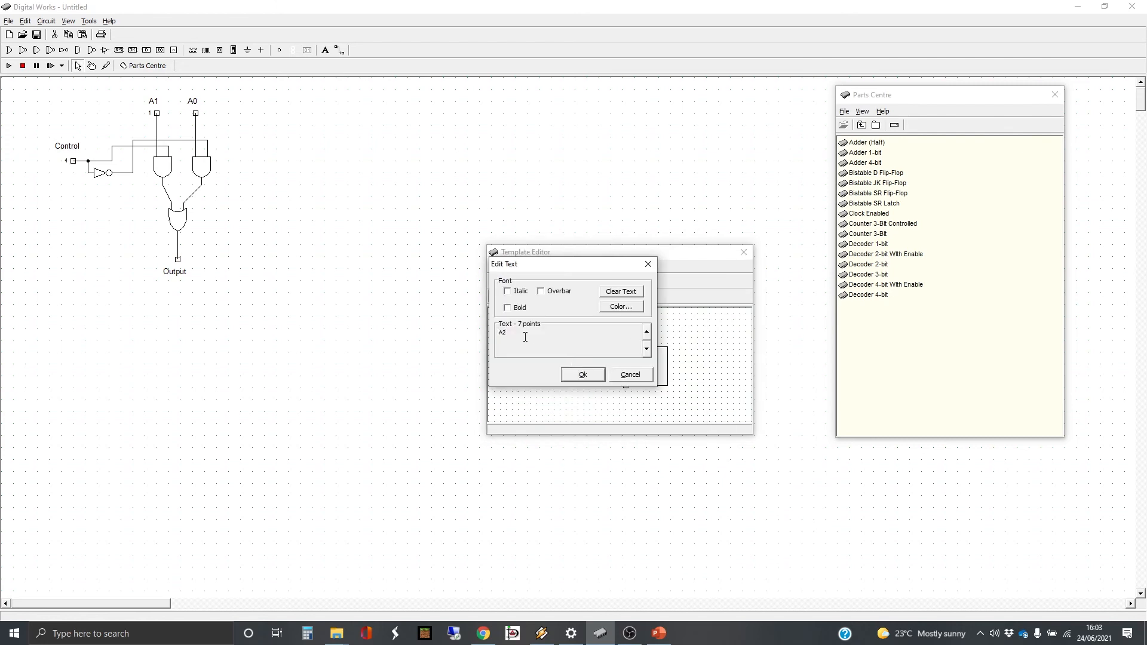
pyautogui.press('Return')
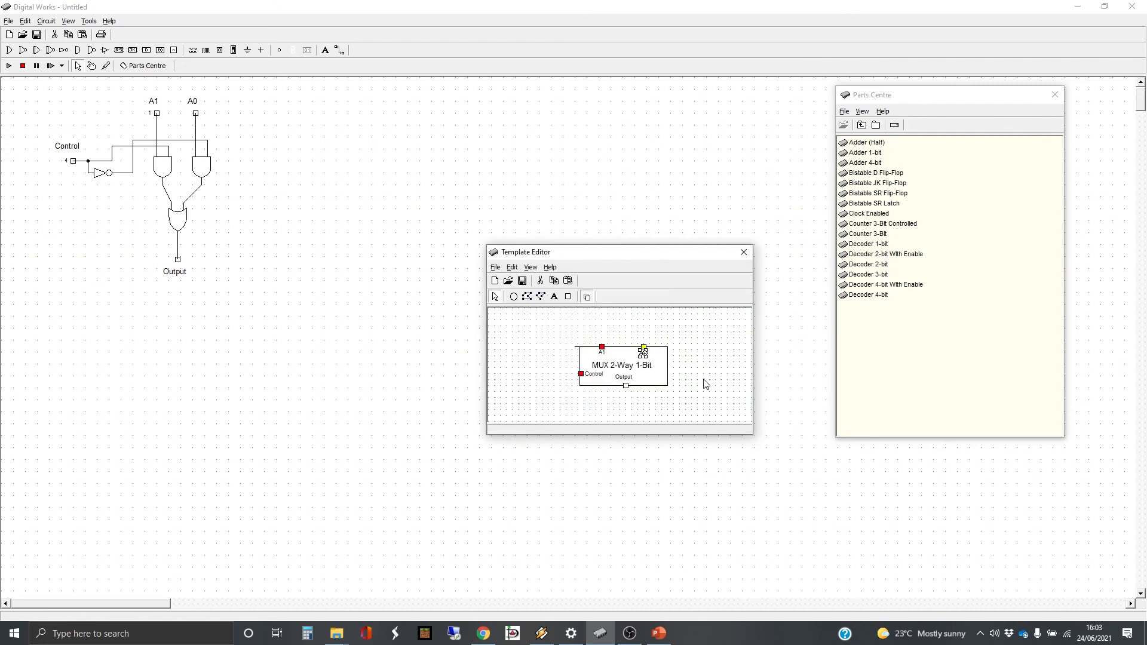
pyautogui.click(743, 252)
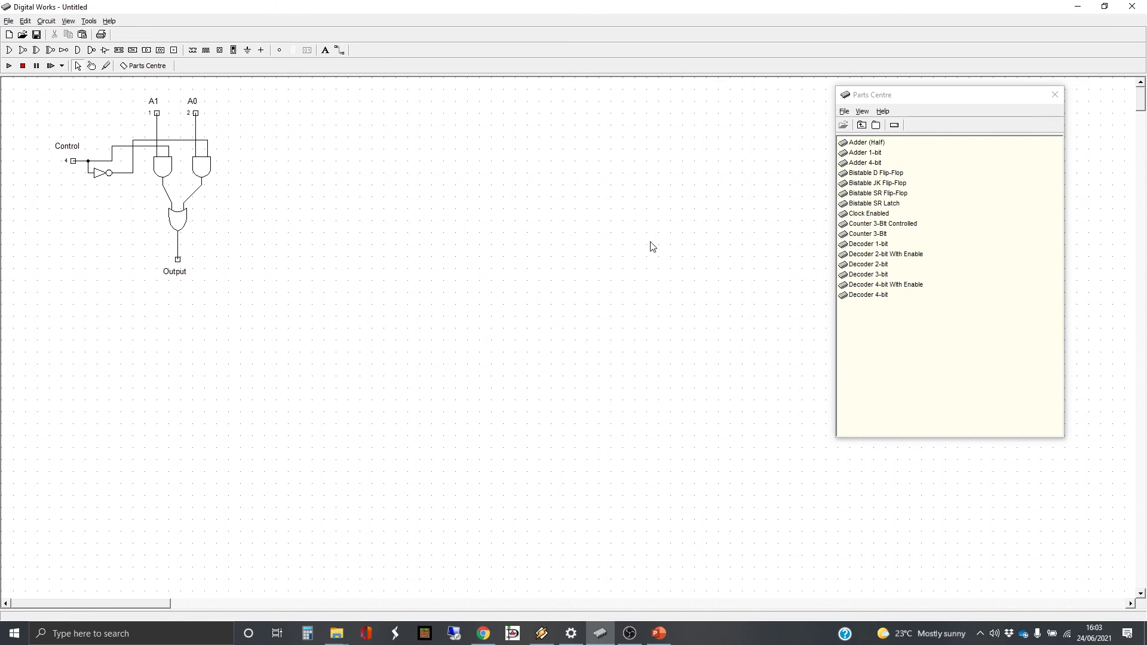
# Associate the circuit's Output tag with the pin on the template's lower edge and close the template editor
pyautogui.click(178, 260)
pyautogui.rightClick(178, 259)
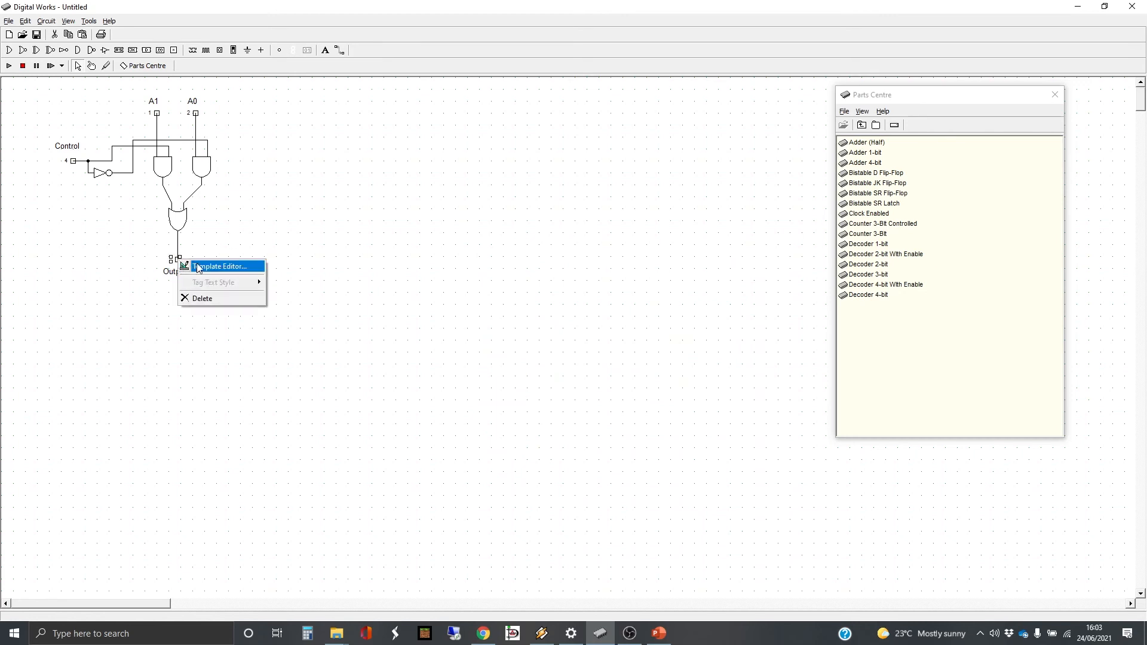
pyautogui.click(203, 264)
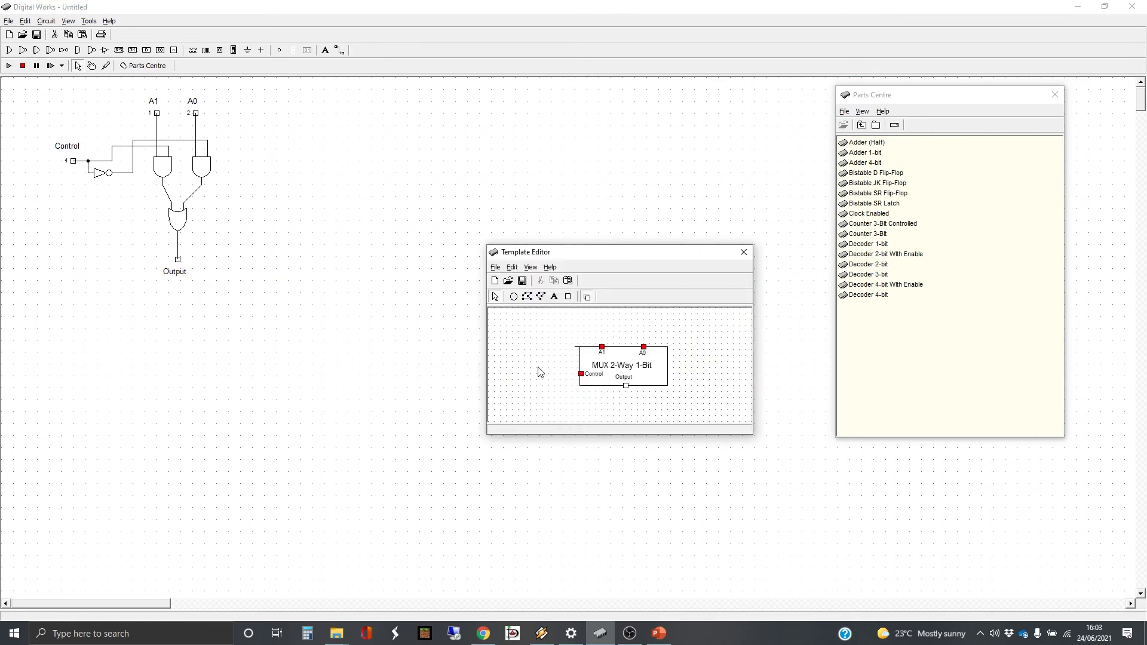
pyautogui.click(626, 386)
pyautogui.rightClick(626, 386)
pyautogui.click(668, 434)
pyautogui.click(743, 253)
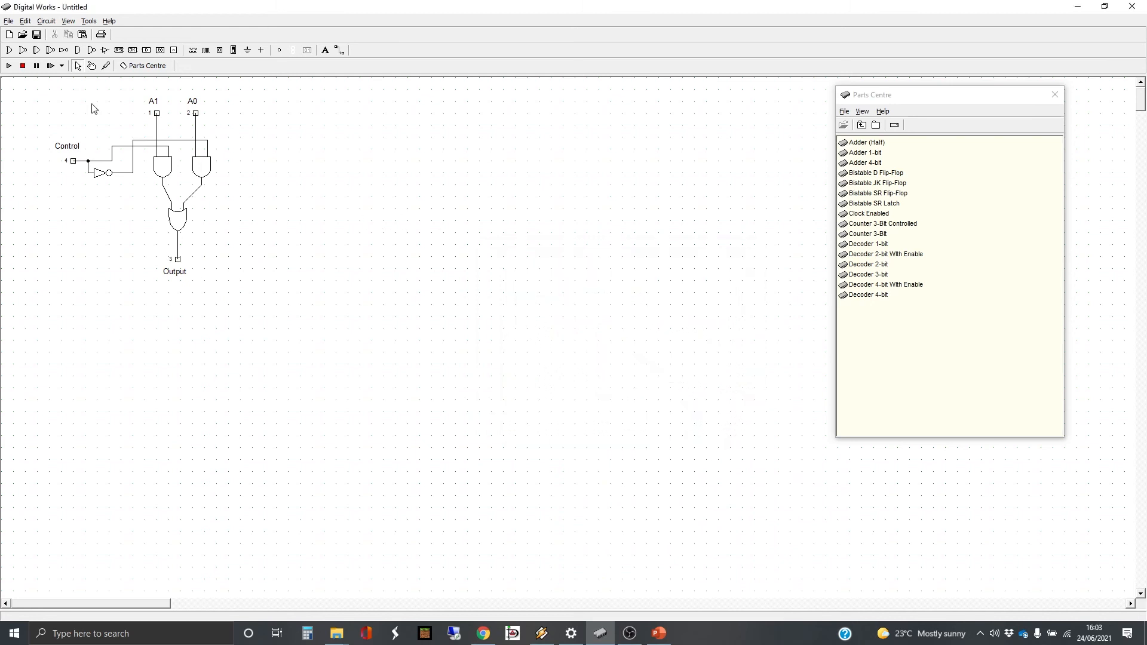
# Save the circuit as a macro file named MUX 2-Way 1-Bit in the MyMacros folder
pyautogui.click(9, 21)
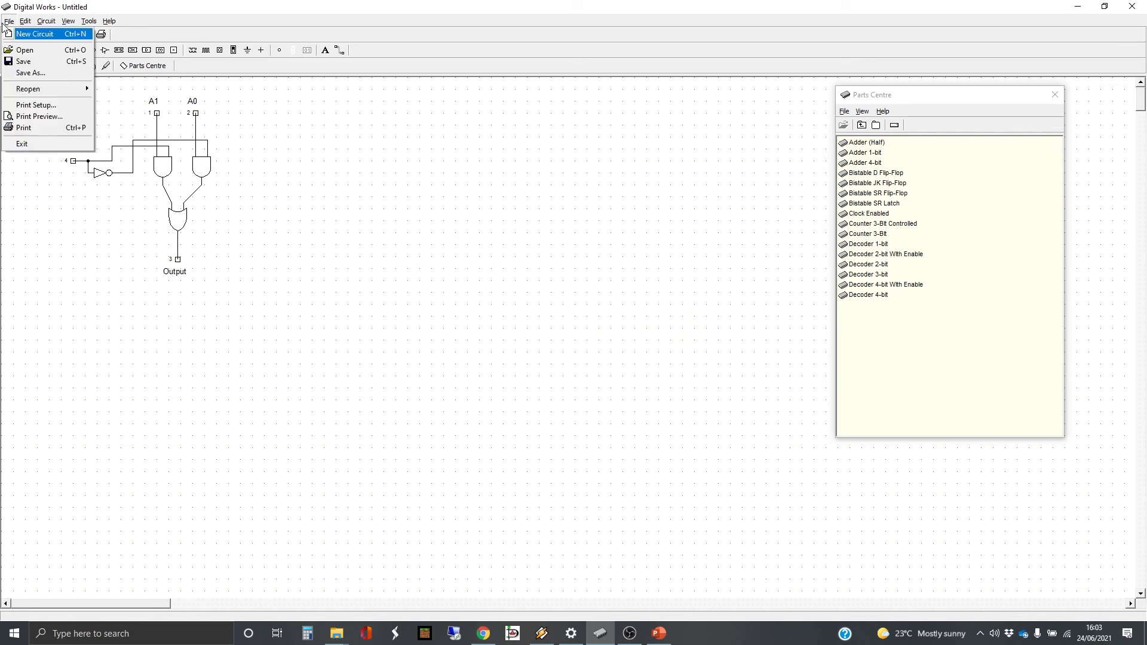
pyautogui.click(23, 61)
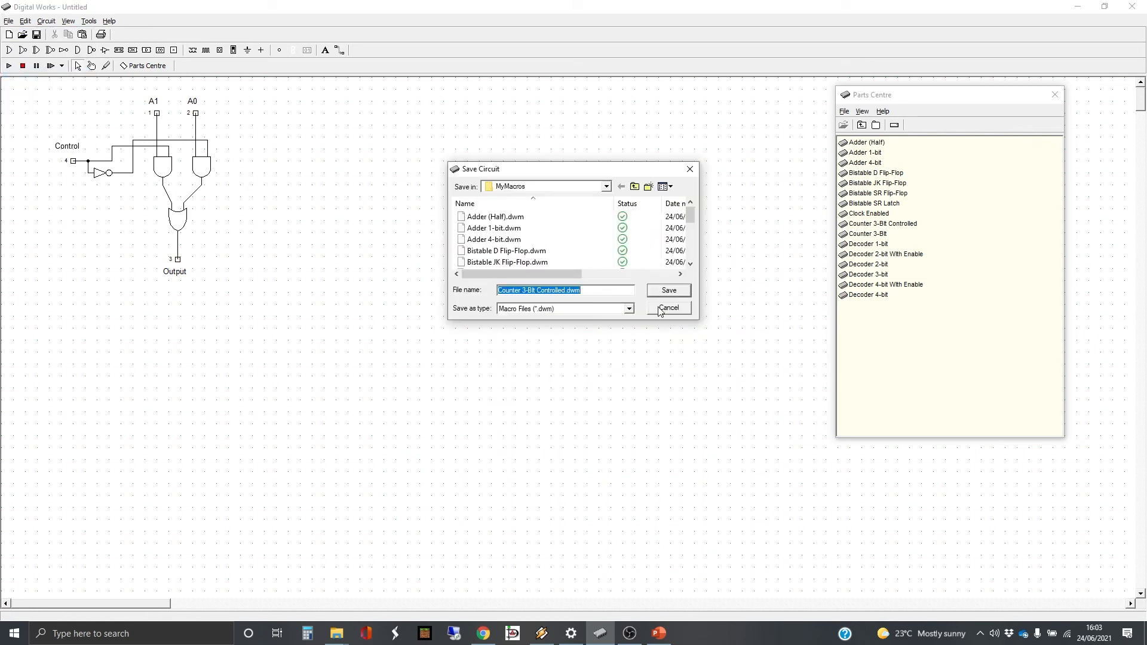
pyautogui.write('MUX 2-Way 1-Bit')
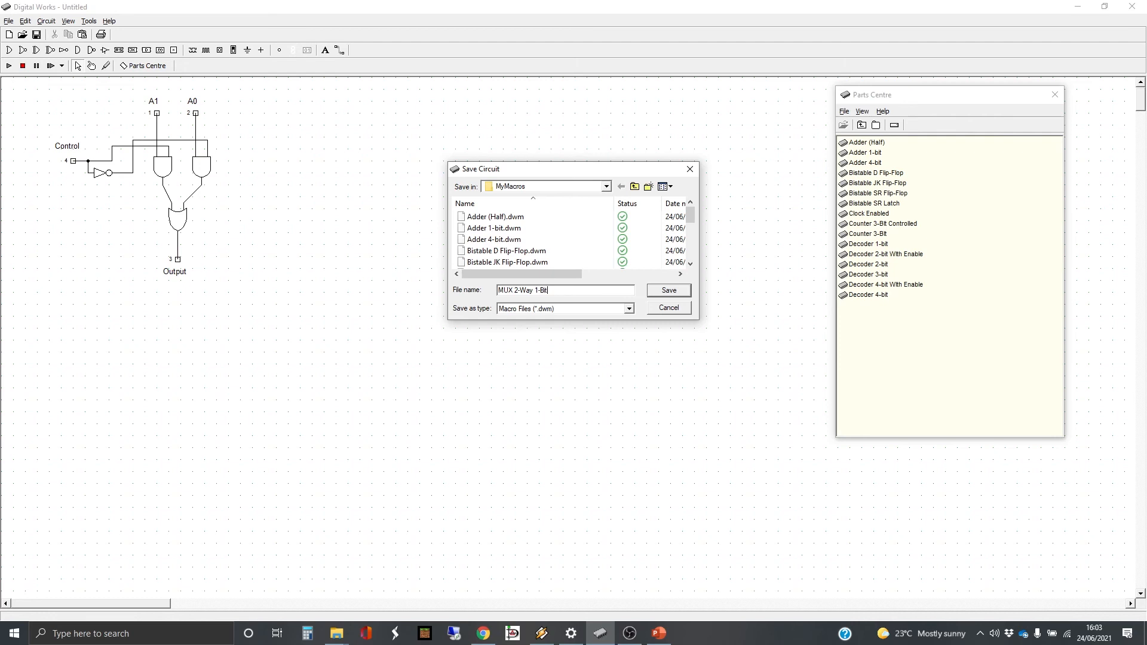
pyautogui.press('Return')
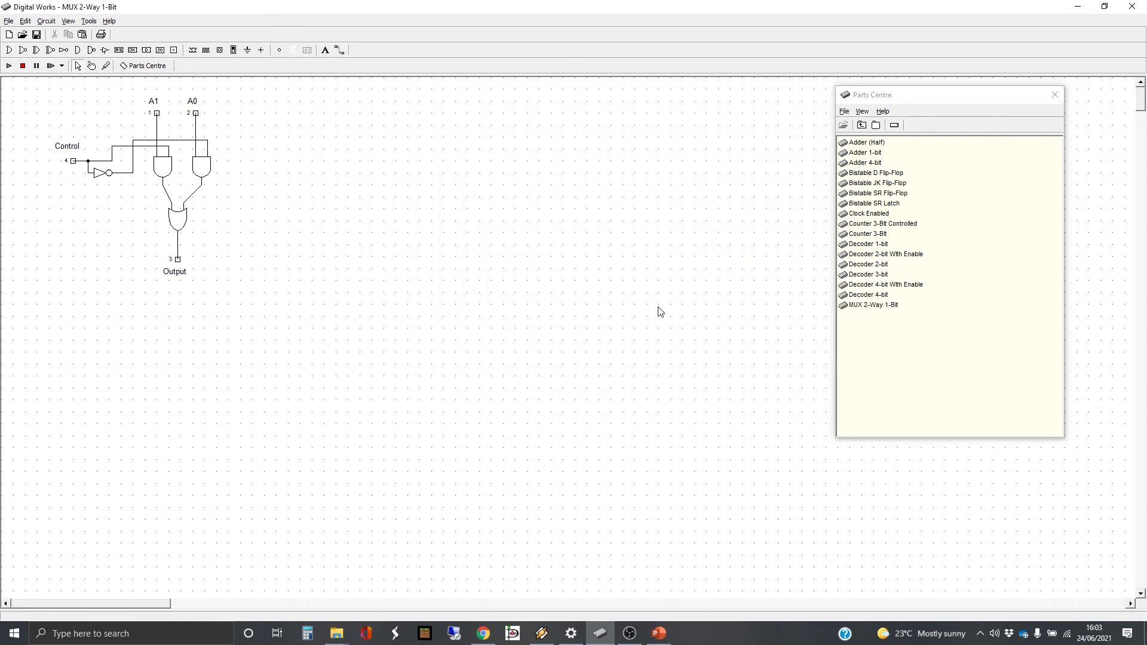
# Create a new circuit and place the MUX 2-Way 1-Bit part in it
pyautogui.click(8, 22)
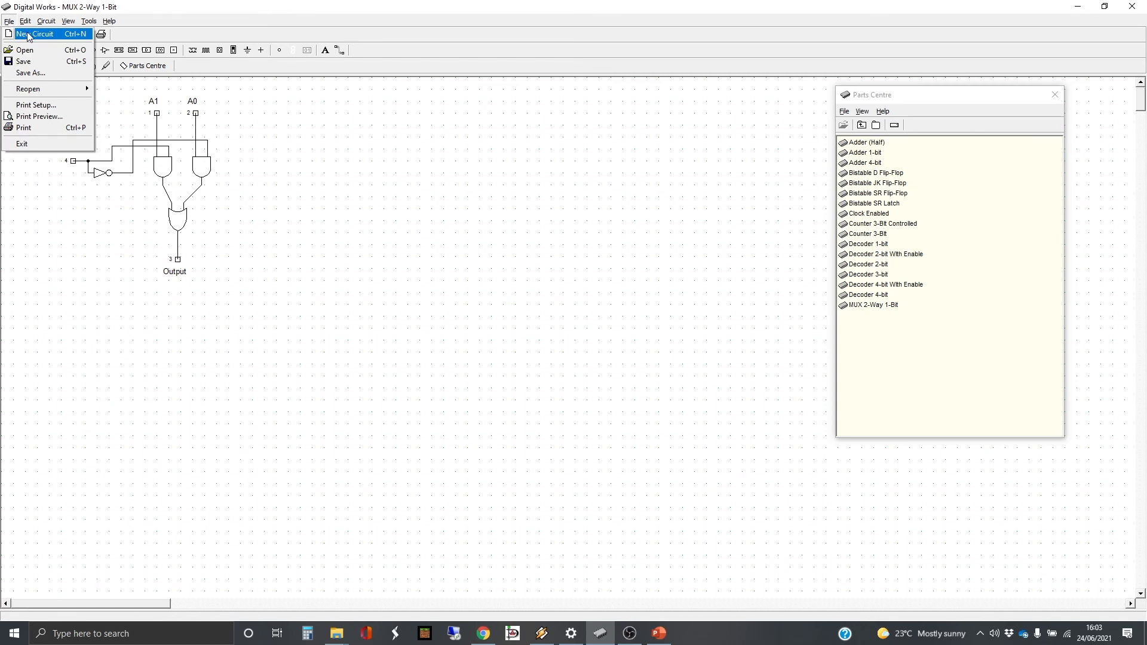
pyautogui.click(28, 35)
pyautogui.click(879, 306)
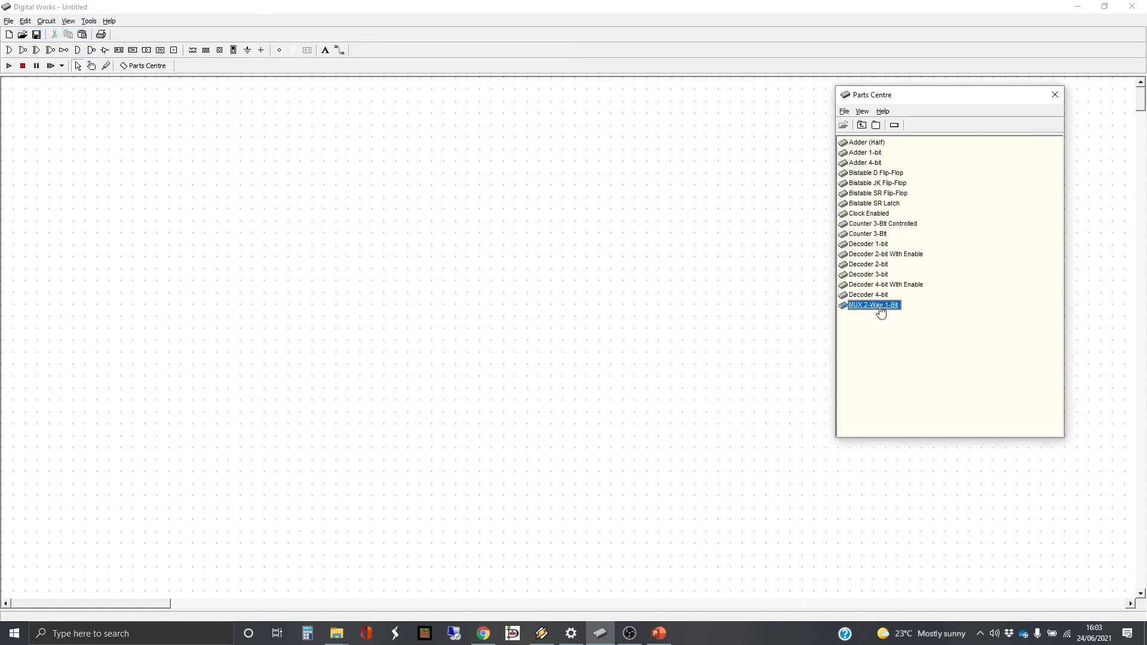
pyautogui.click(474, 250)
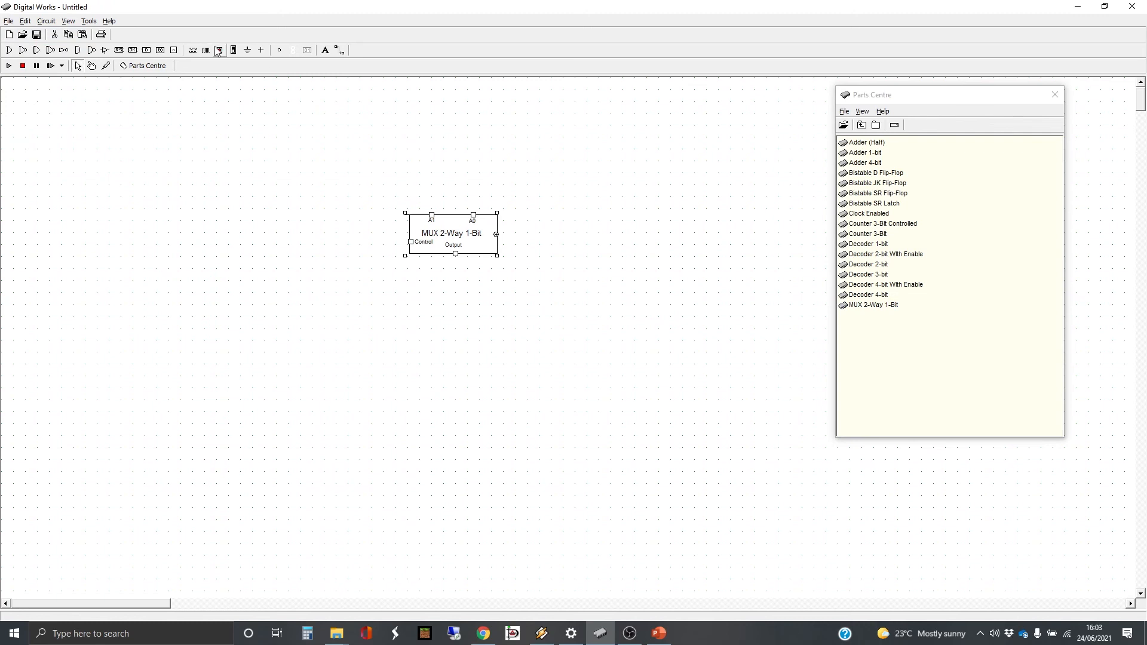
# Place an LED below the multiplexer part and wire it to the Output pin
pyautogui.click(279, 50)
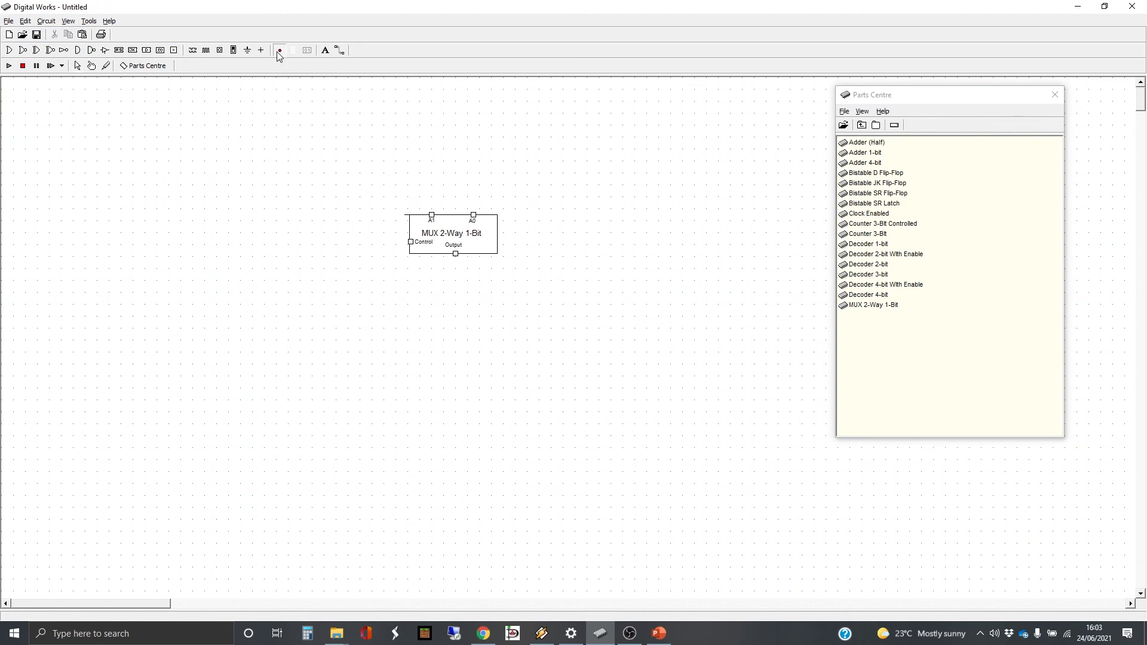
pyautogui.click(455, 277)
pyautogui.click(340, 51)
pyautogui.moveTo(455, 254); pyautogui.dragTo(456, 276)
# Place three interactive inputs around the part: one above A1, one above A0 and one beside Control
pyautogui.click(220, 50)
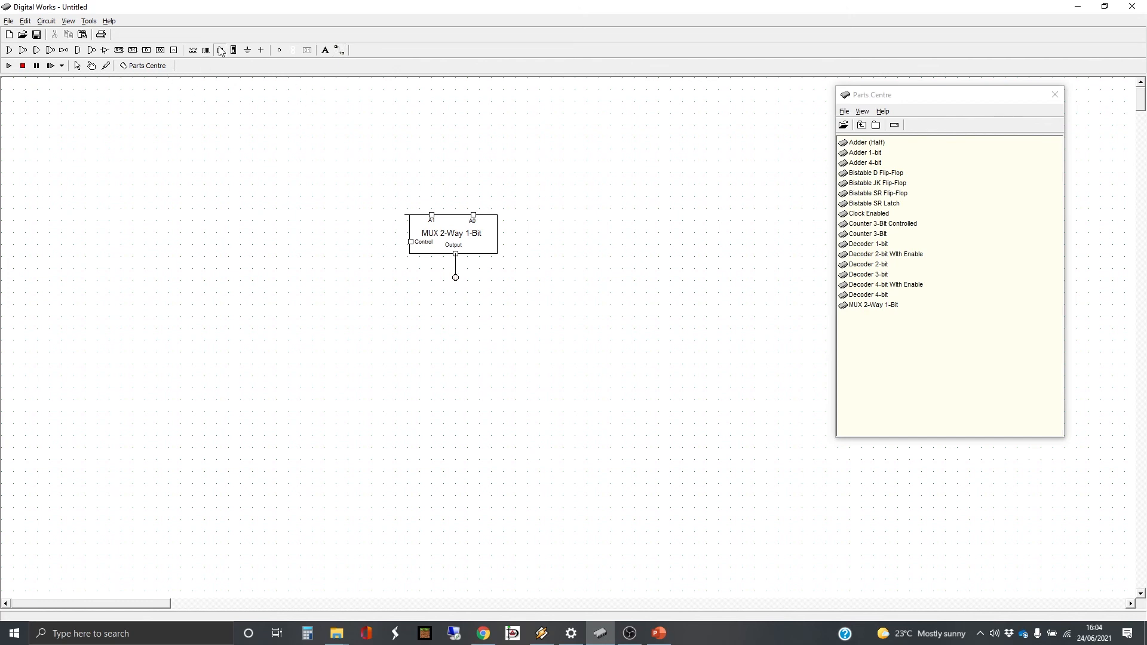
pyautogui.click(432, 194)
pyautogui.click(476, 194)
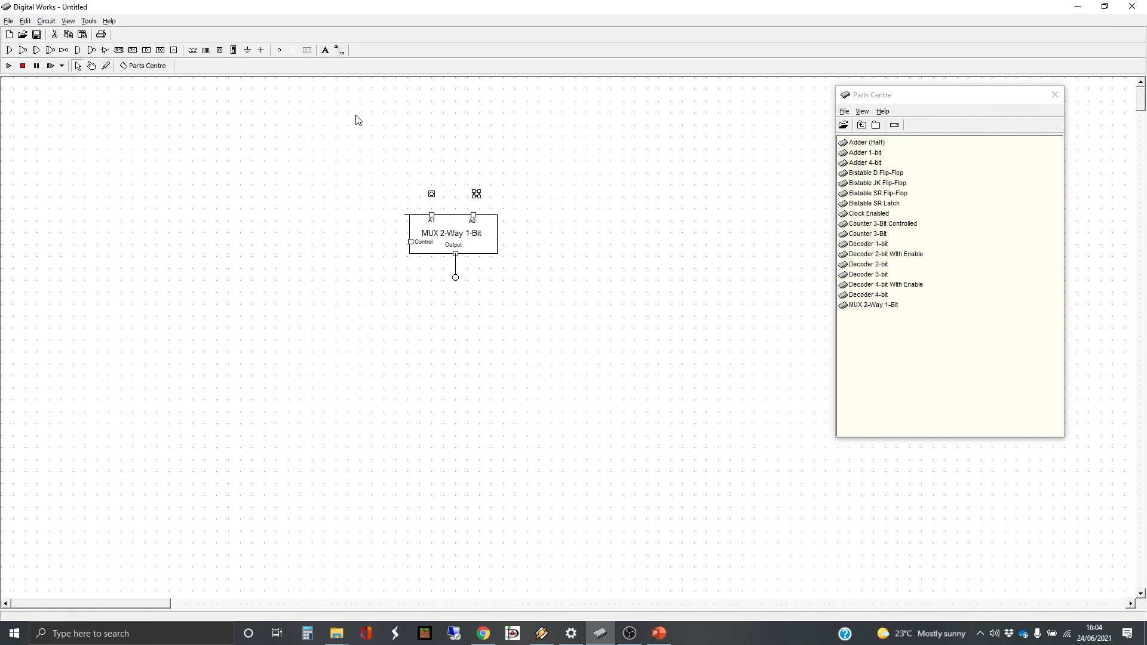
pyautogui.click(384, 242)
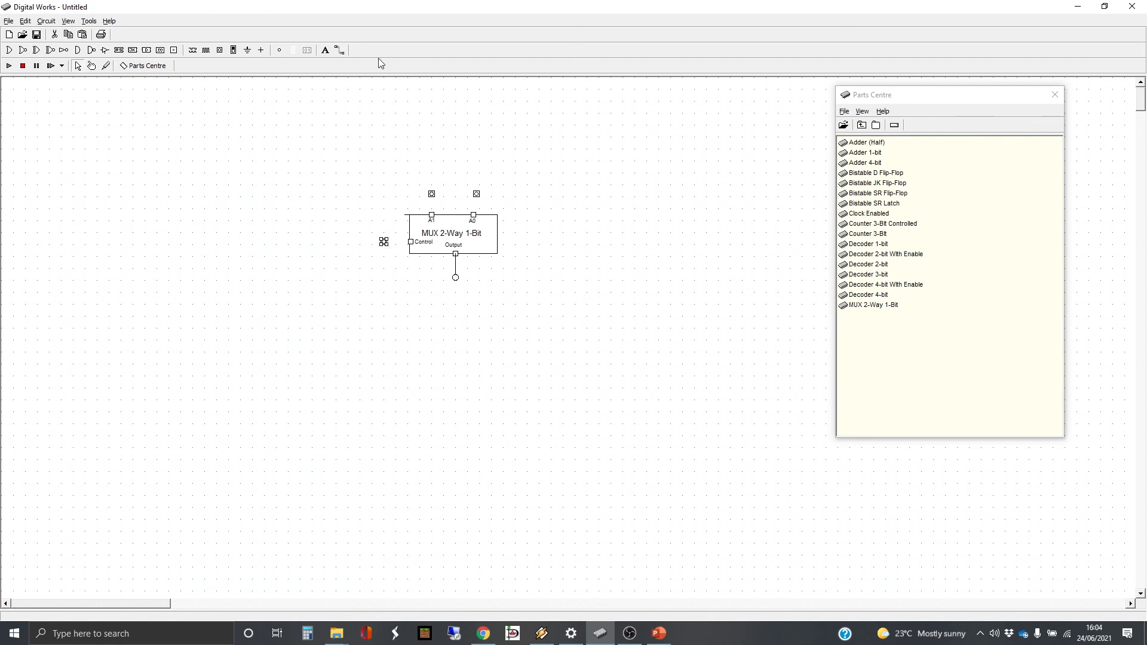
# Wire the three interactive inputs to the part's Control, A1 and A0 pins
pyautogui.click(341, 50)
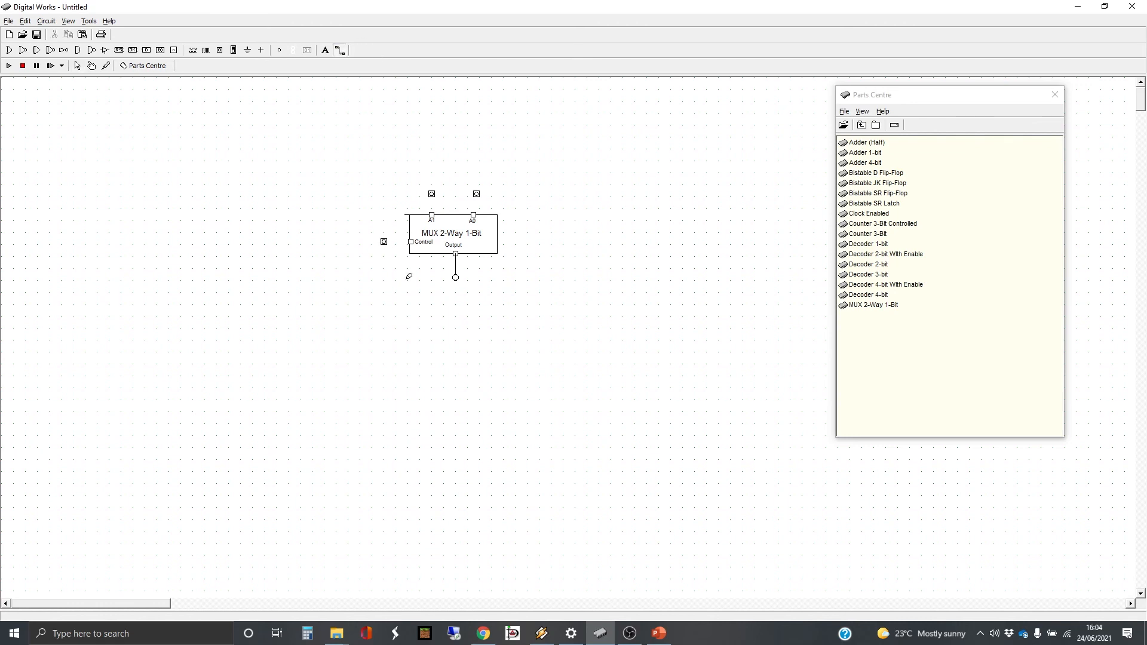
pyautogui.click(384, 241)
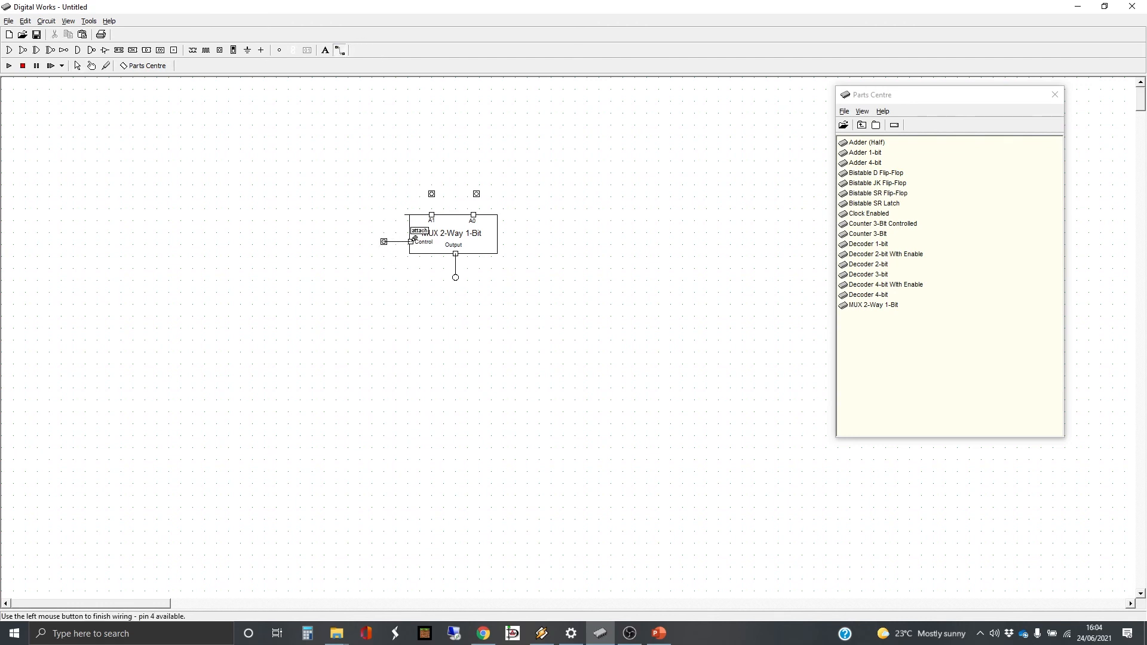
pyautogui.click(412, 242)
pyautogui.click(432, 193)
pyautogui.click(433, 212)
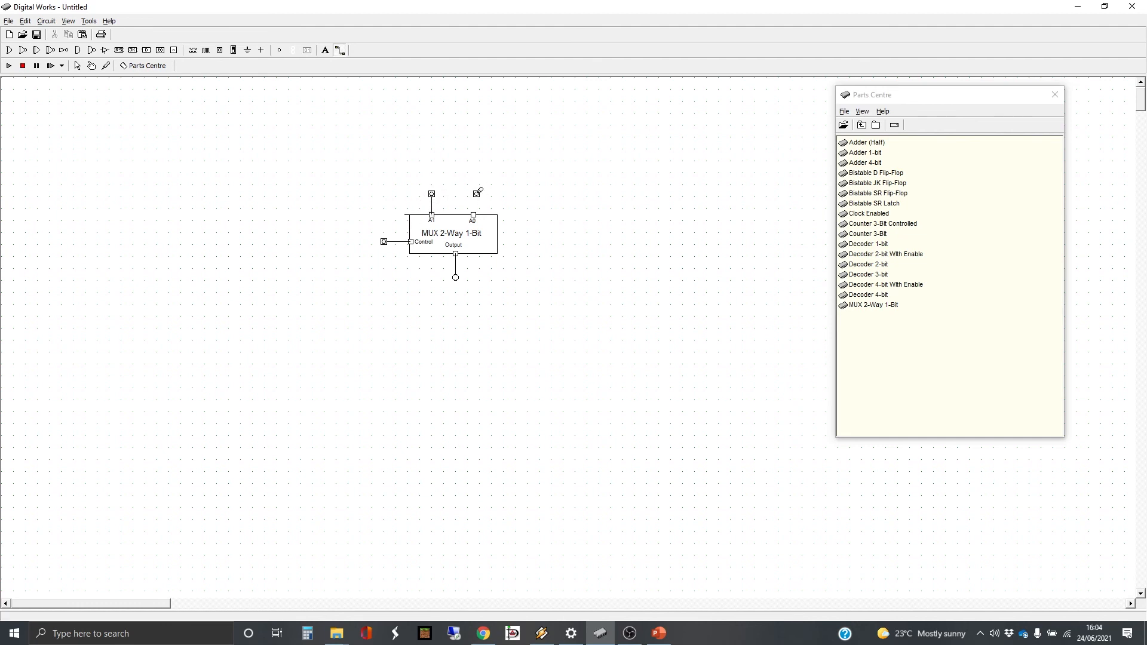
pyautogui.click(477, 193)
pyautogui.click(474, 214)
# Run the simulation and test the part by switching Control on and toggling the A1 input
pyautogui.click(92, 66)
pyautogui.click(432, 194)
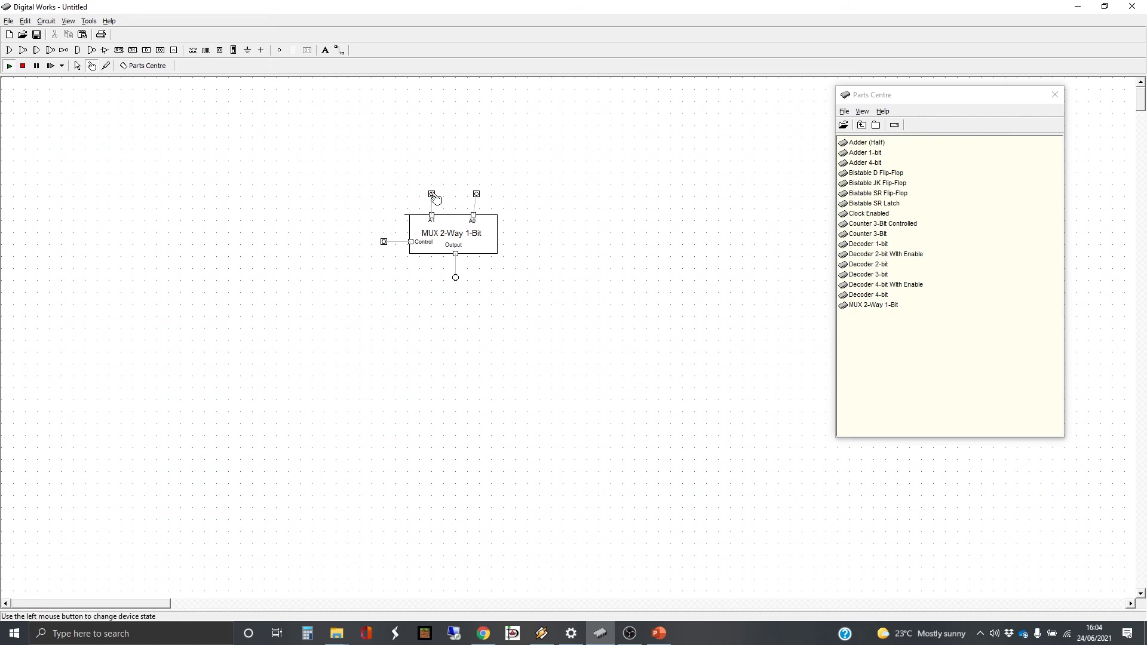
pyautogui.click(385, 242)
pyautogui.click(432, 194)
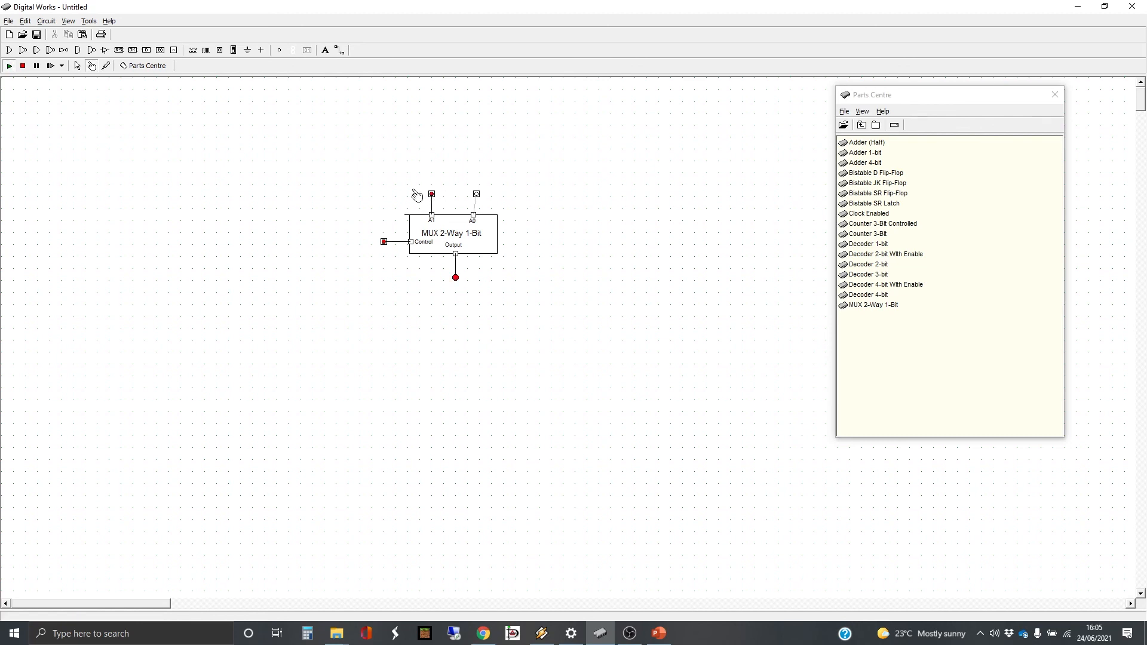
pyautogui.click(432, 193)
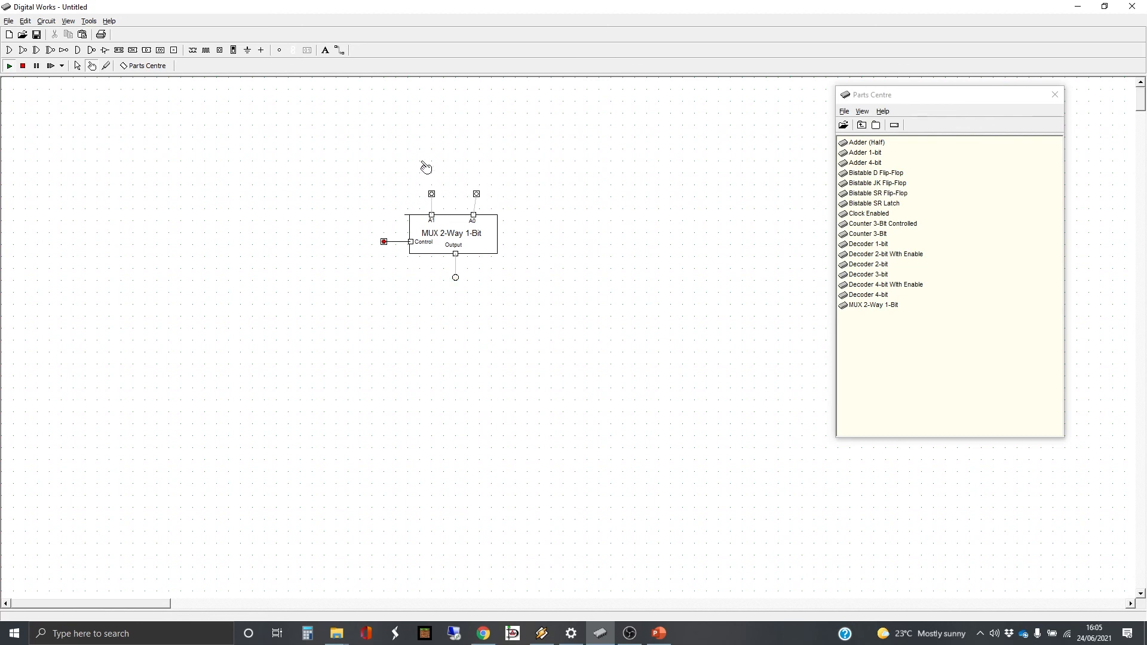